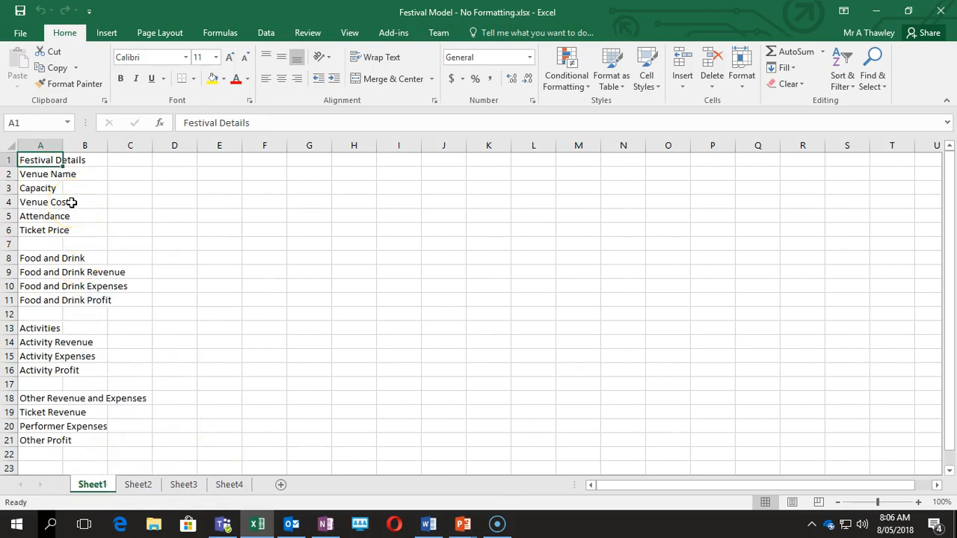
Rename the first sheet to Summary.
right_click(96, 487)
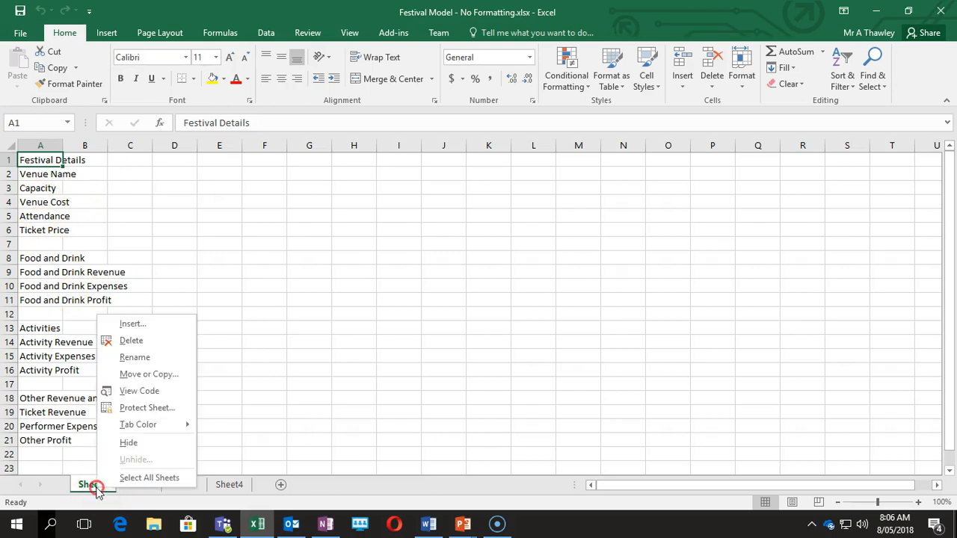
left_click(130, 356)
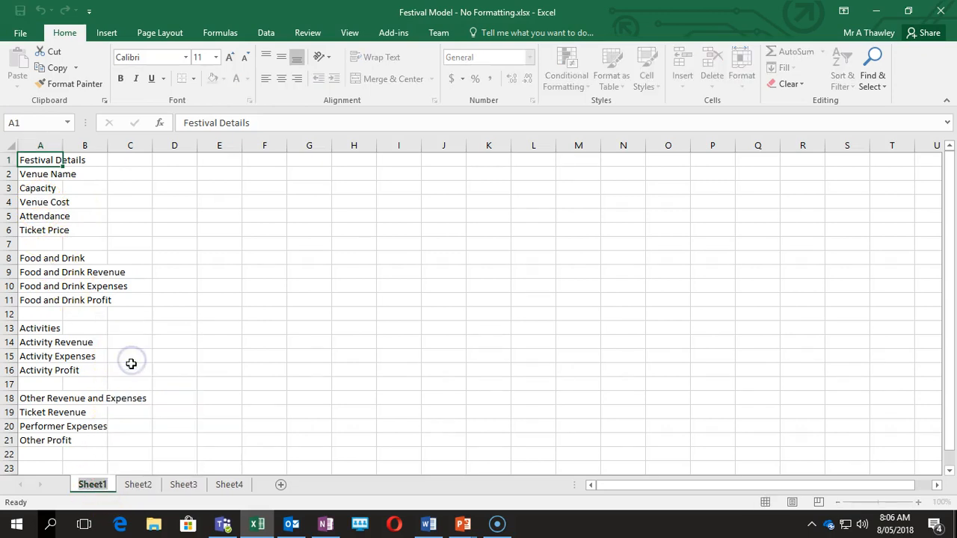
type("summary")
key("Return")
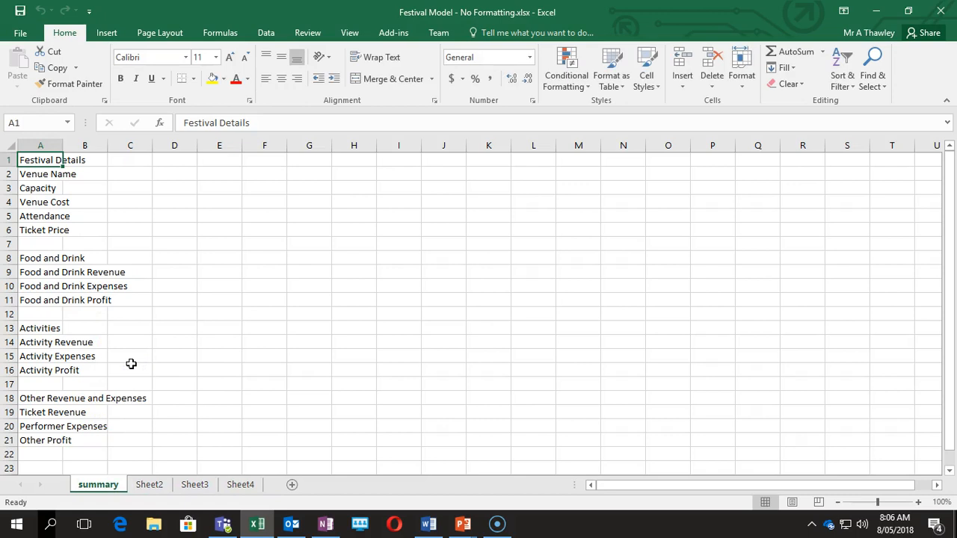
key("F2")
left_click(97, 484)
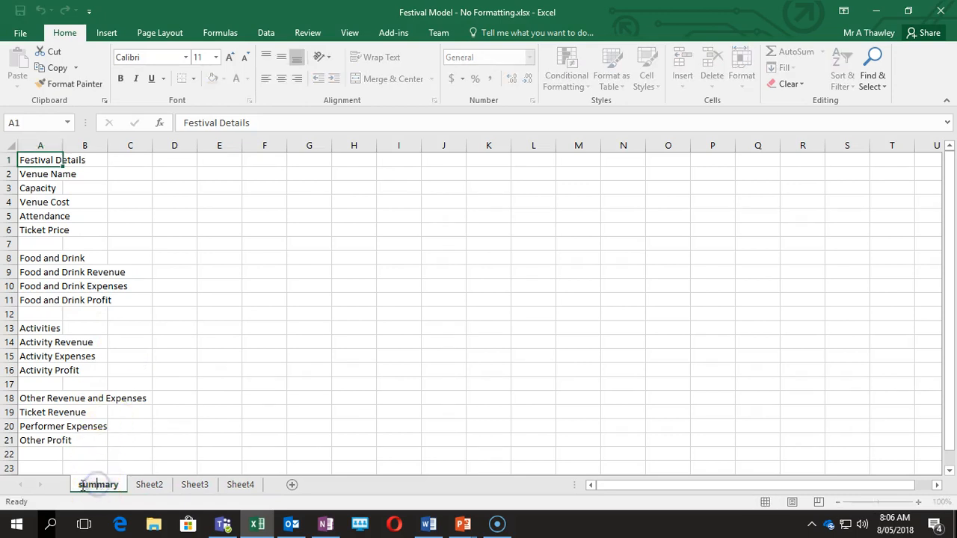
type("Summary")
key("Return")
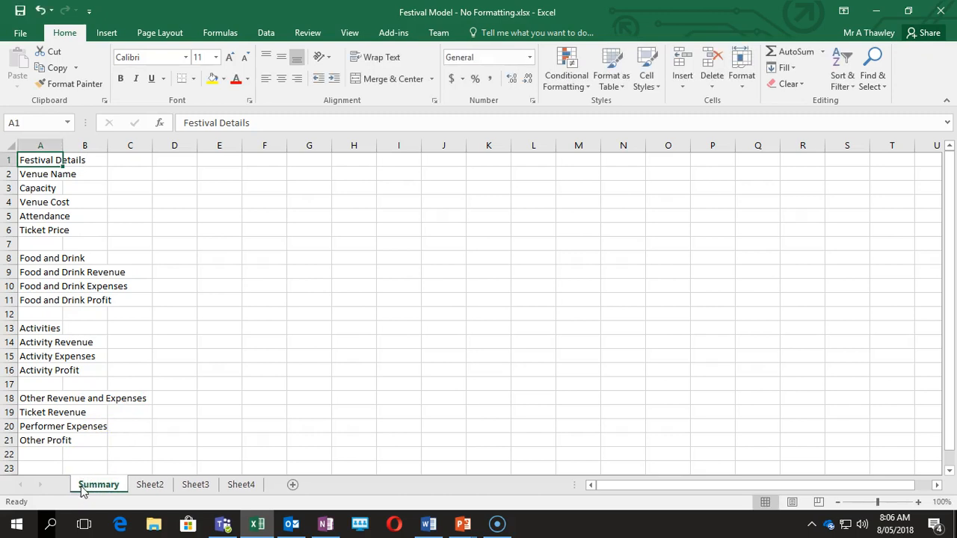
Rename Sheet2 to Performers and Sheet3 to Food and Drink.
left_click(148, 490)
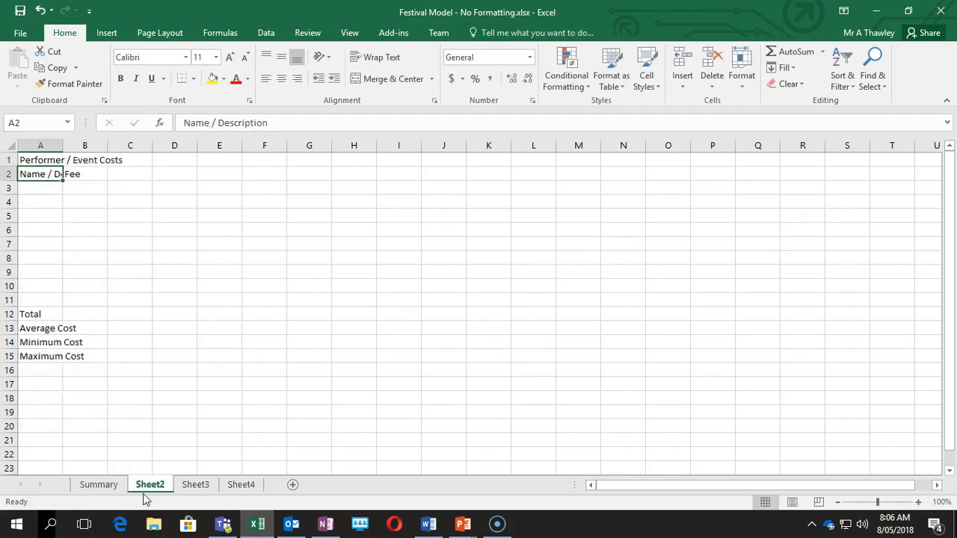
double_click(148, 486)
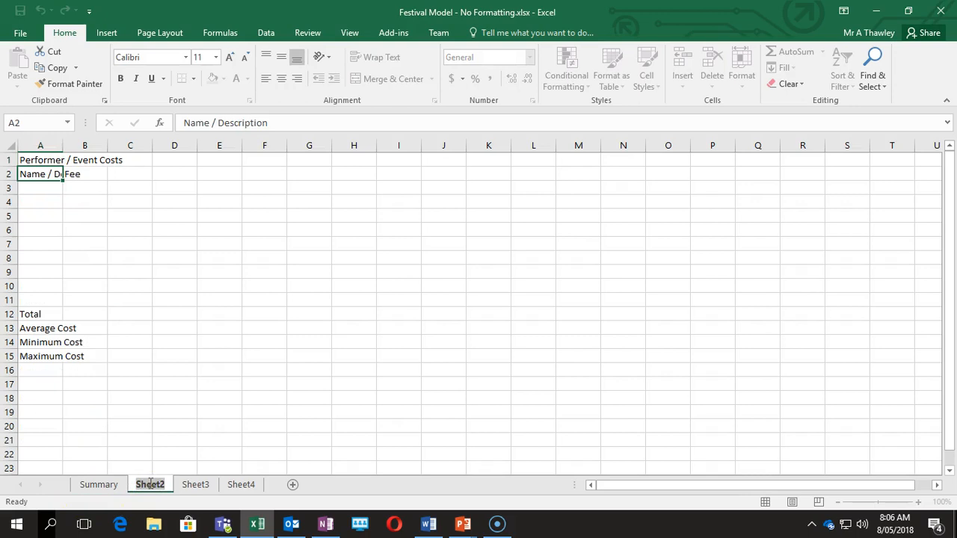
type("Performers")
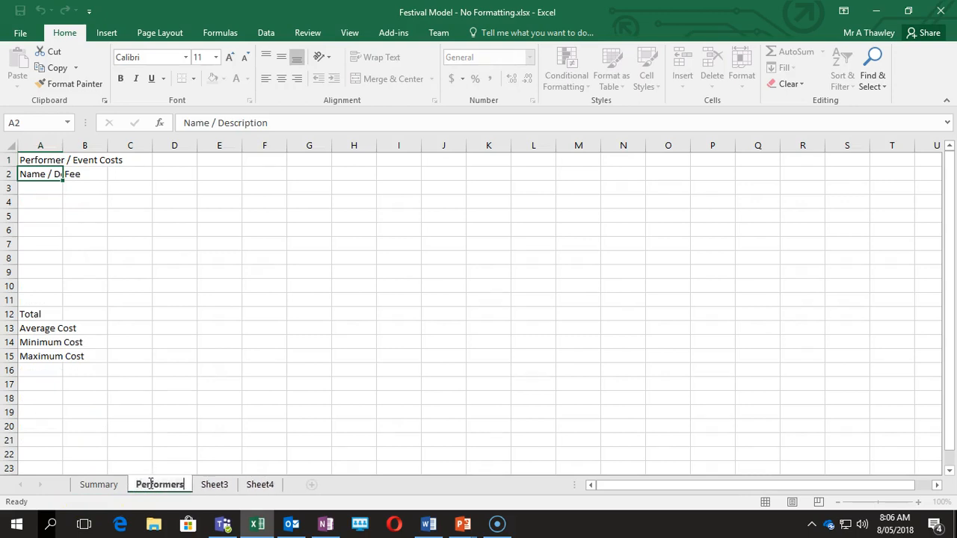
key("Return")
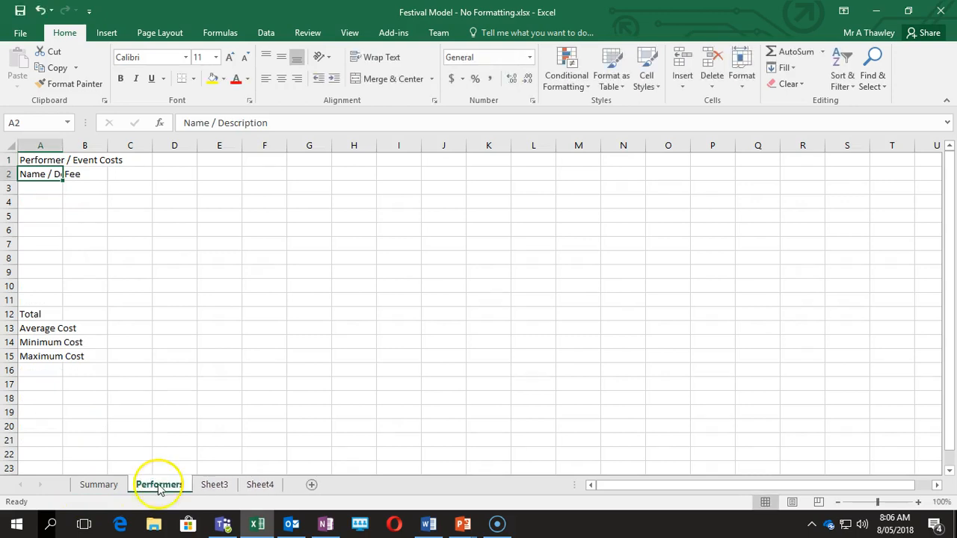
left_click(215, 486)
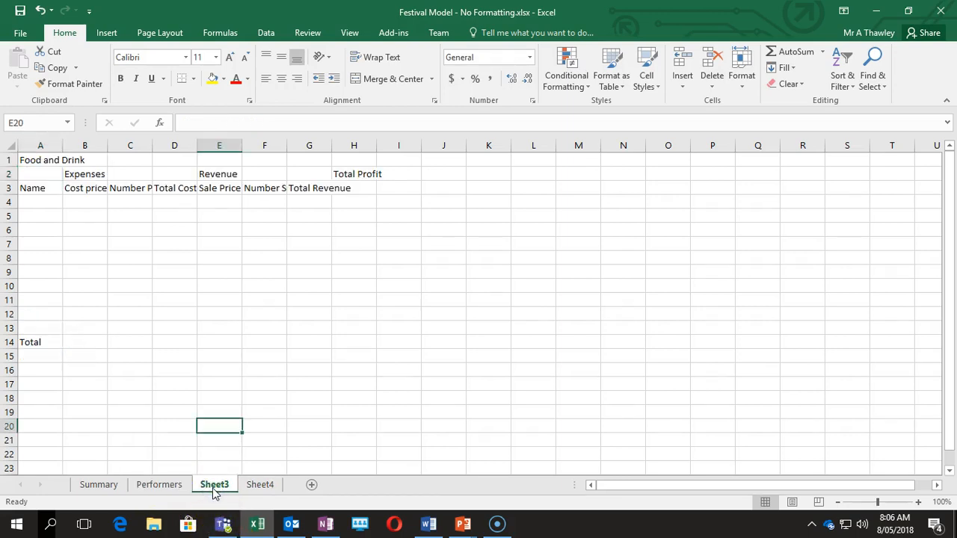
double_click(223, 485)
type("Food and Drink")
key("Return")
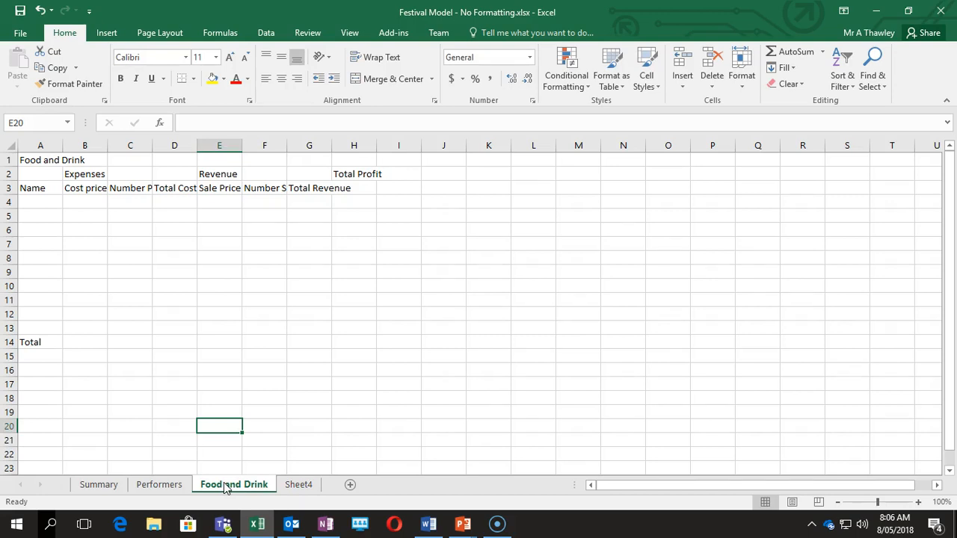
Rename Sheet4 to Activities and return to the Summary sheet.
double_click(298, 487)
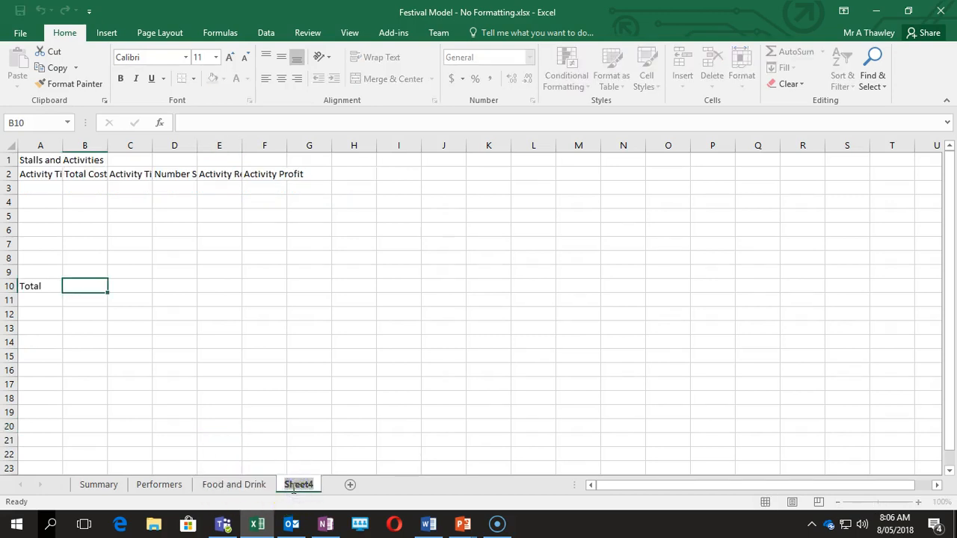
type("Activities")
key("Return")
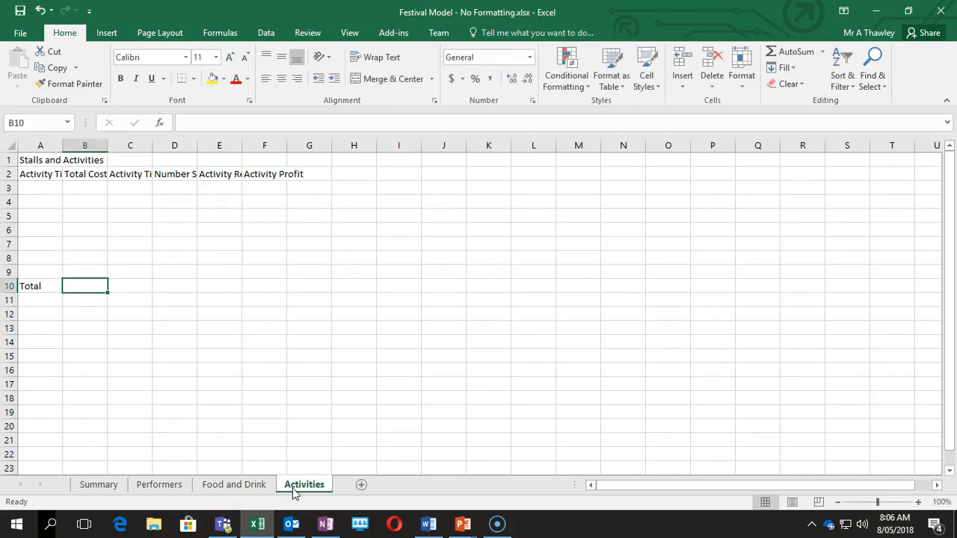
left_click(98, 484)
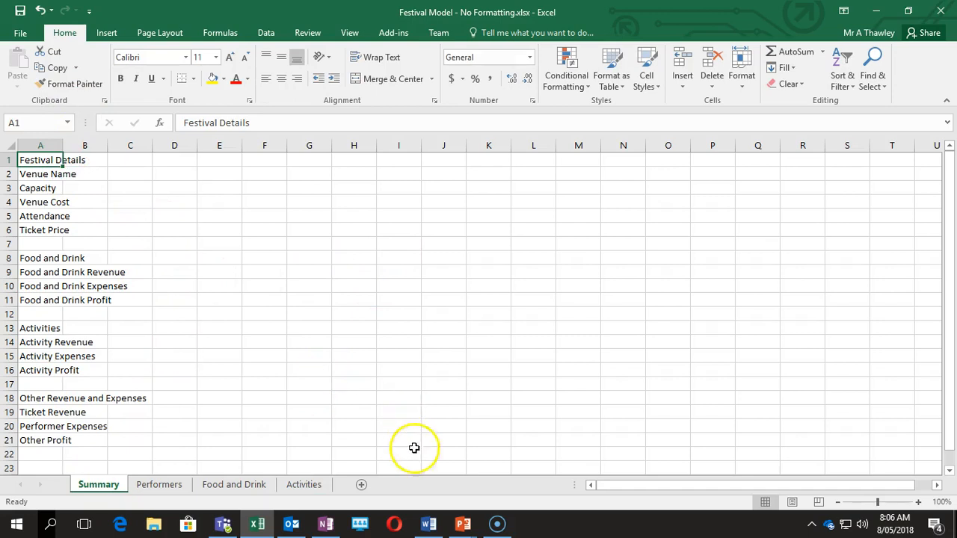
left_click(462, 523)
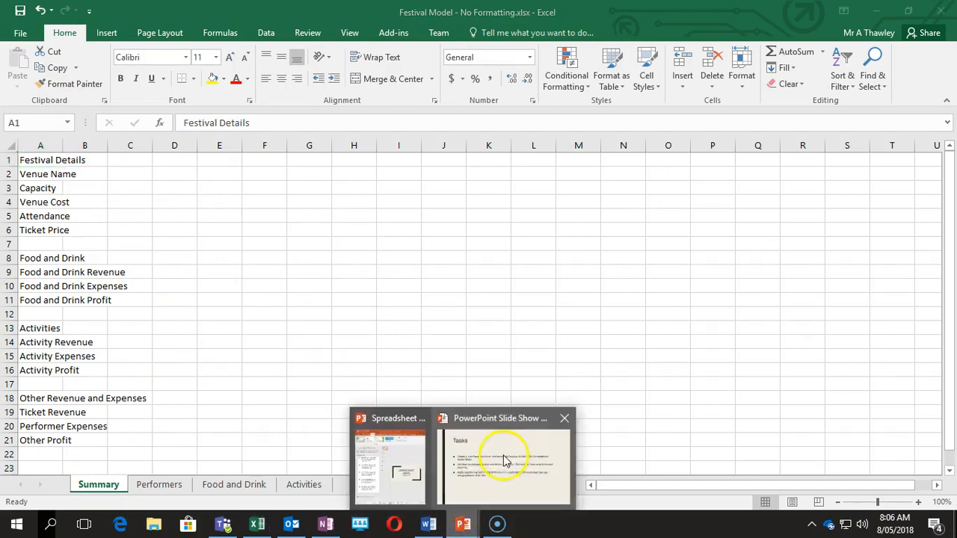
left_click(505, 460)
left_click(421, 327)
left_click(416, 329)
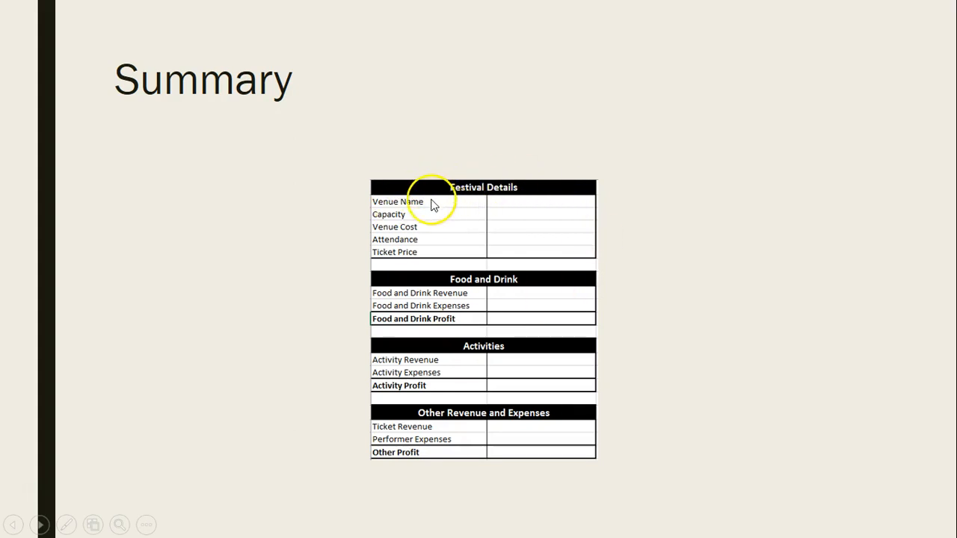
key("alt+Tab")
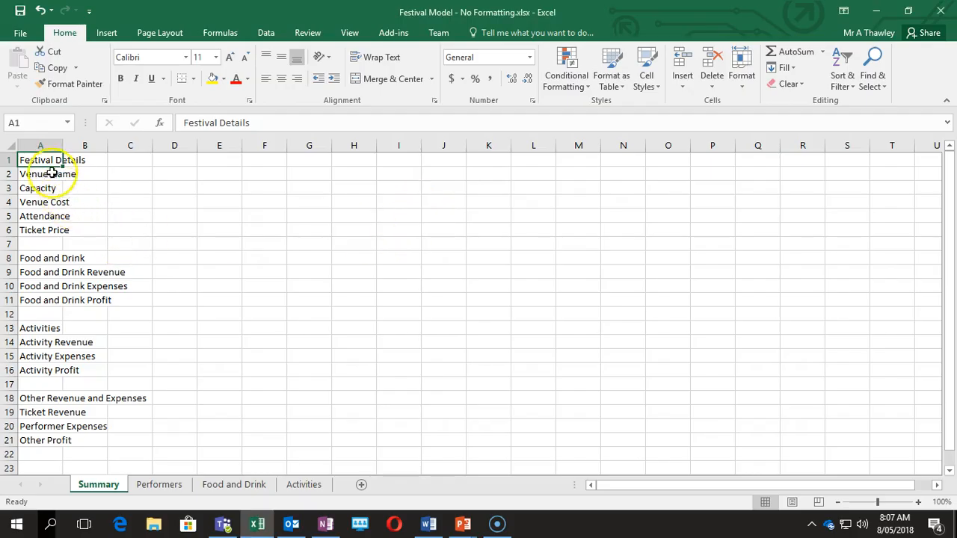
Merge and centre Festival Details across A1:B1 as bold white text on black fill.
left_click_drag(36, 159, 88, 159)
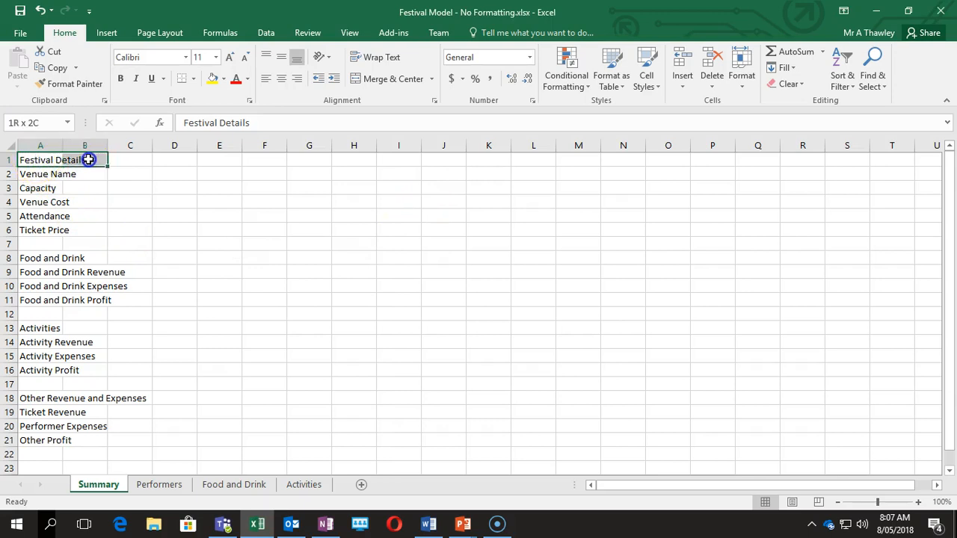
left_click(379, 81)
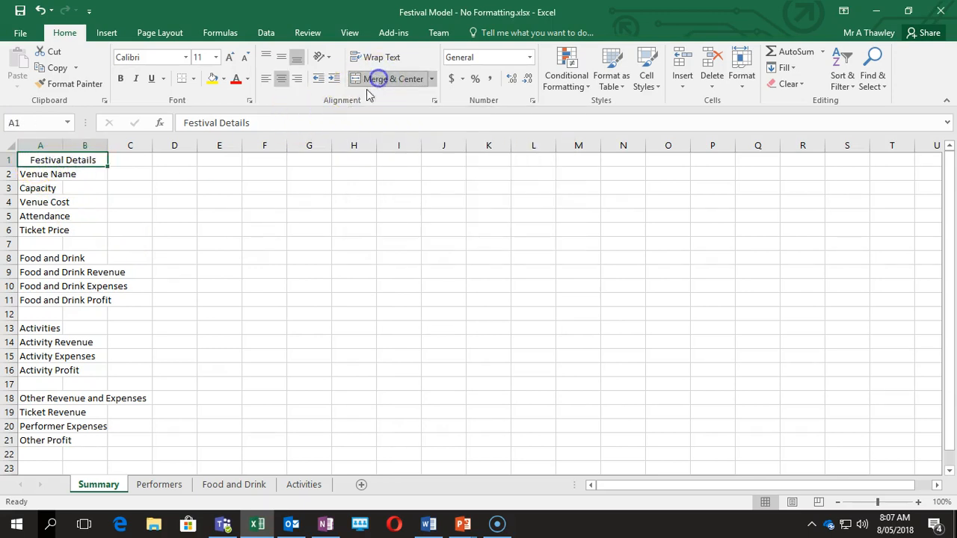
left_click(225, 82)
left_click(220, 116)
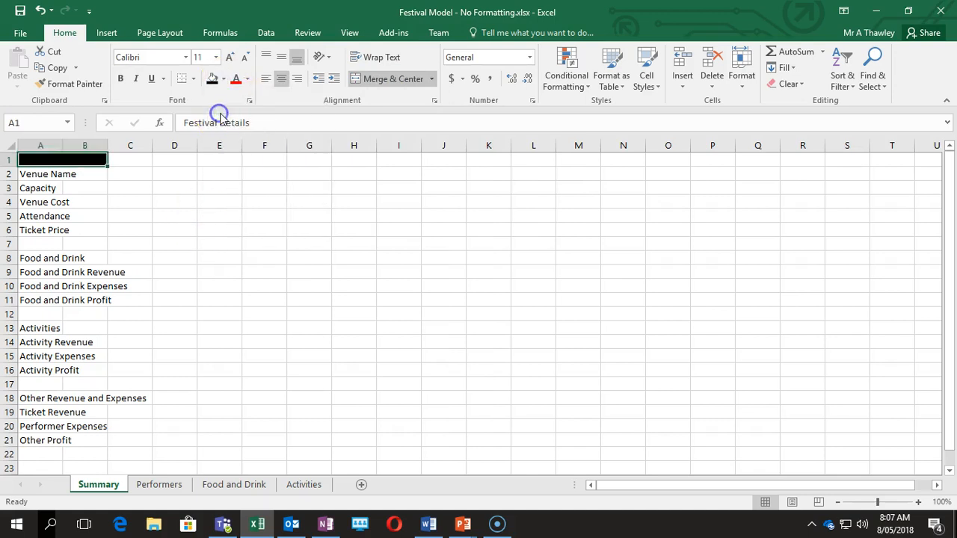
left_click(247, 79)
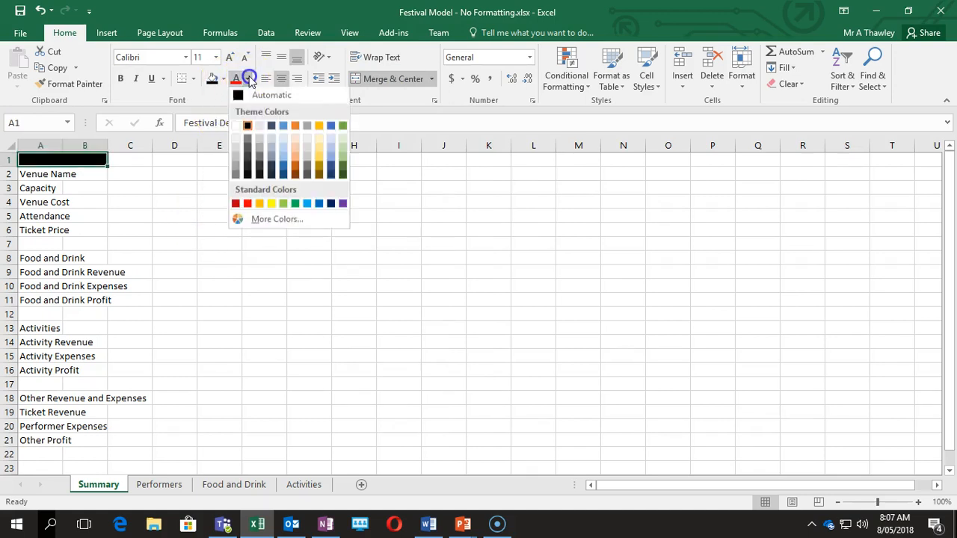
left_click(235, 127)
left_click(120, 80)
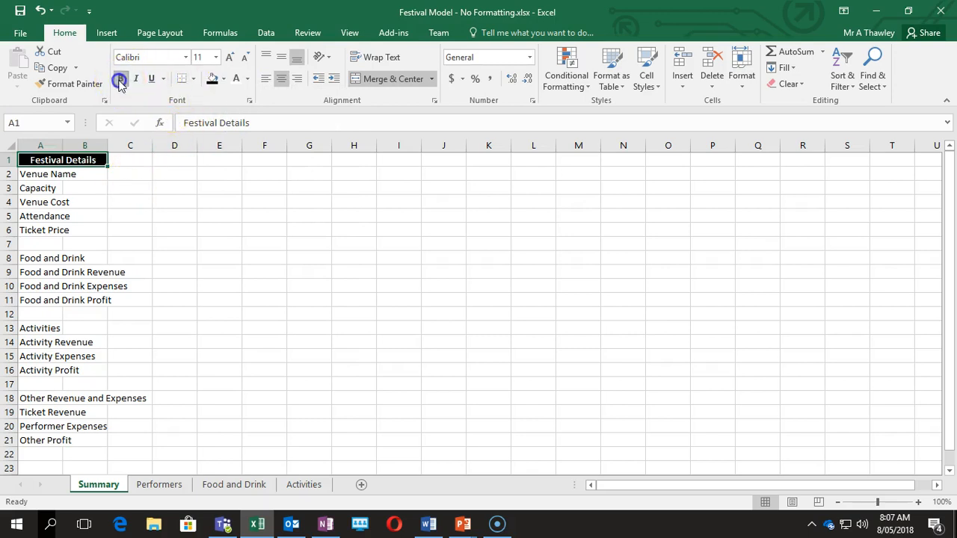
Give the Festival Details table A1:B6 a thick outside border.
left_click(85, 231)
left_click_drag(37, 158, 59, 233)
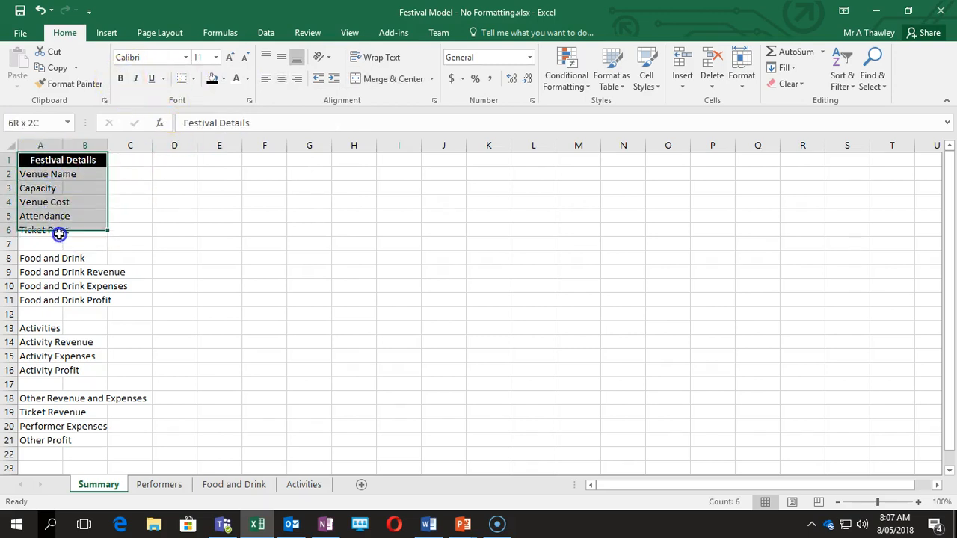
left_click(194, 80)
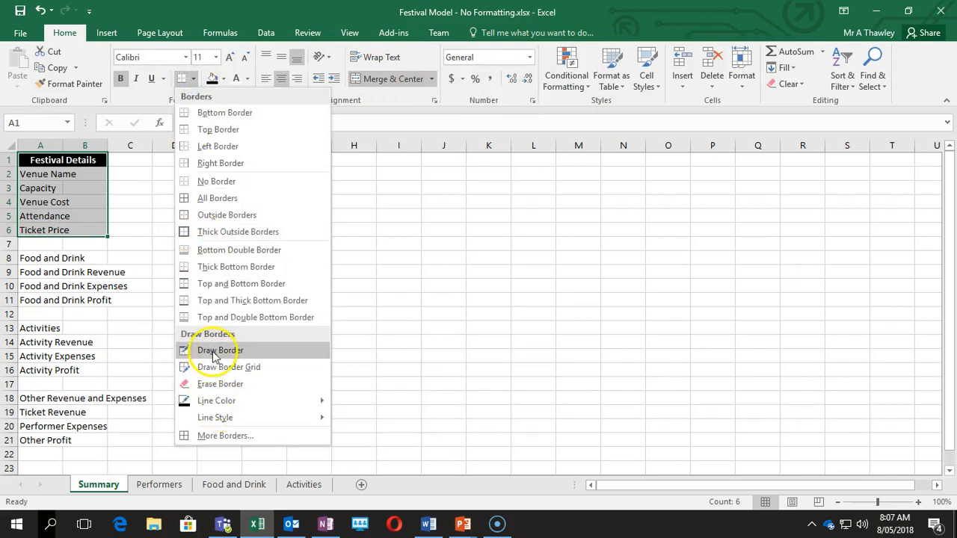
left_click(216, 232)
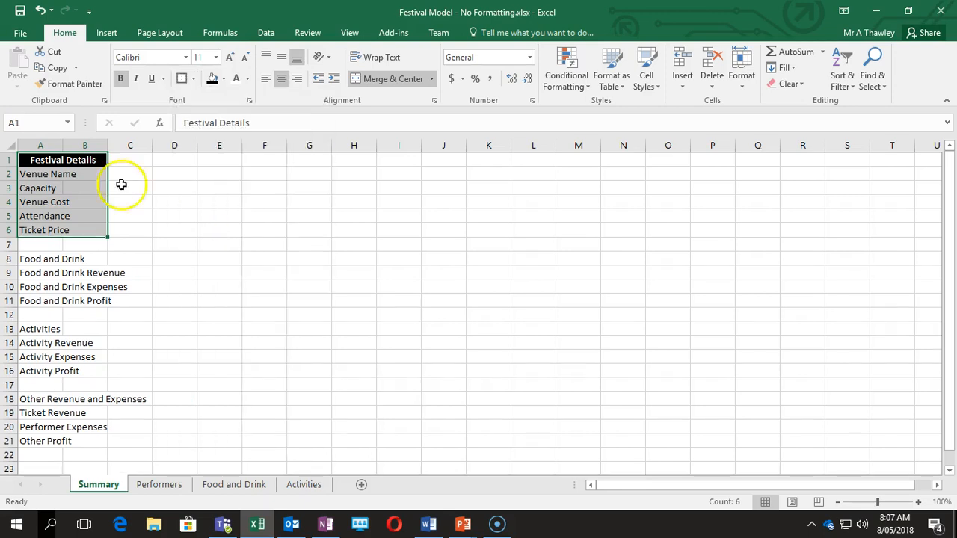
left_click(193, 79)
left_click(217, 367)
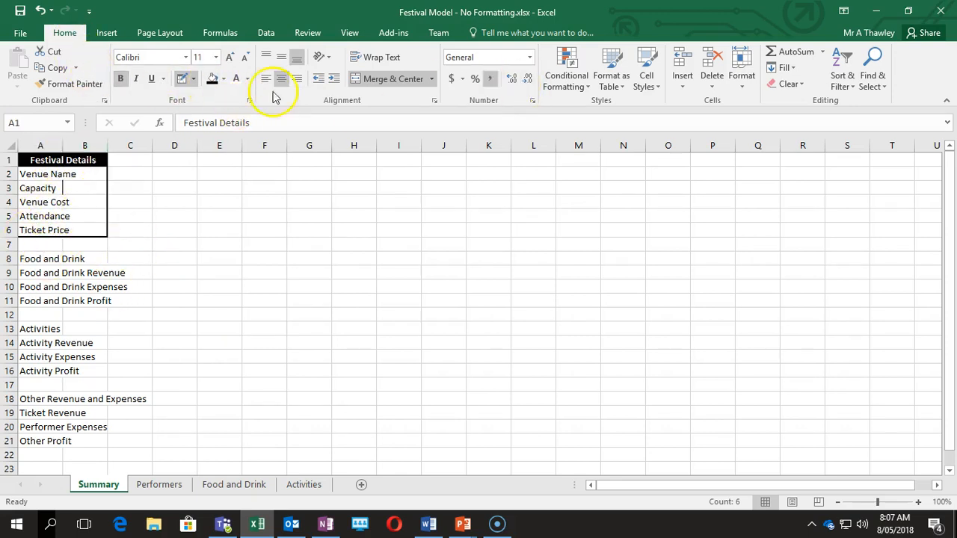
key("Escape")
Check the Summary labels in column A and autofit column A to its longest label.
left_click_drag(29, 191, 31, 198)
left_click(47, 217)
left_click(40, 189)
left_click(39, 204)
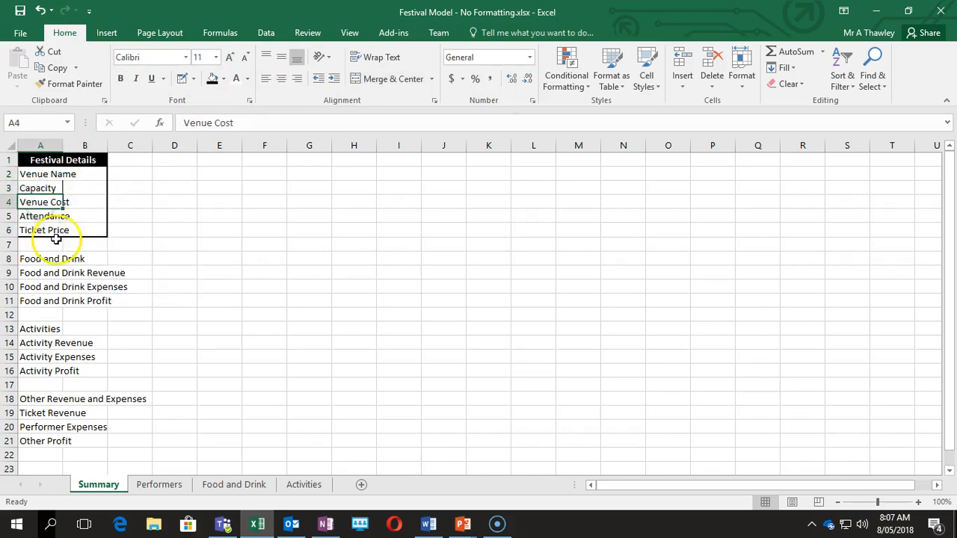
left_click(48, 172)
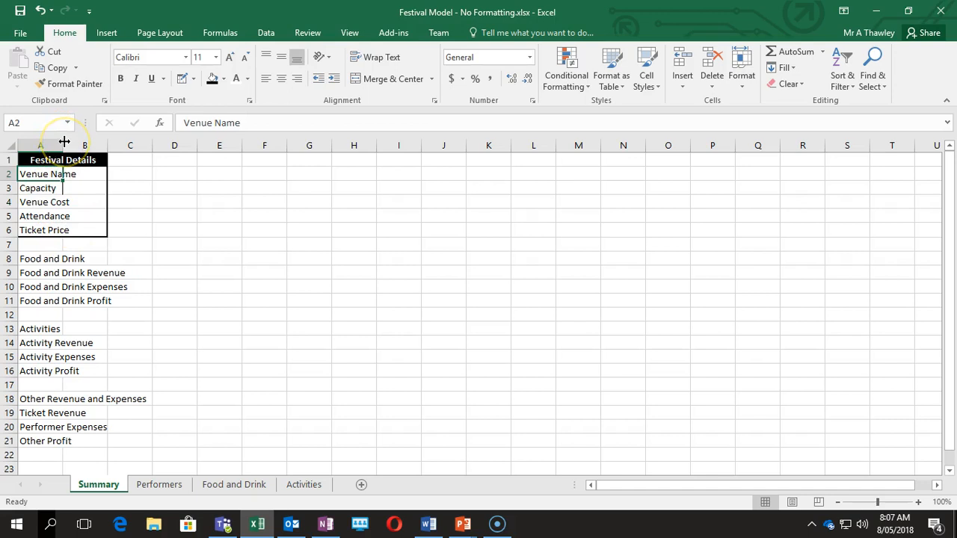
left_click_drag(65, 142, 81, 142)
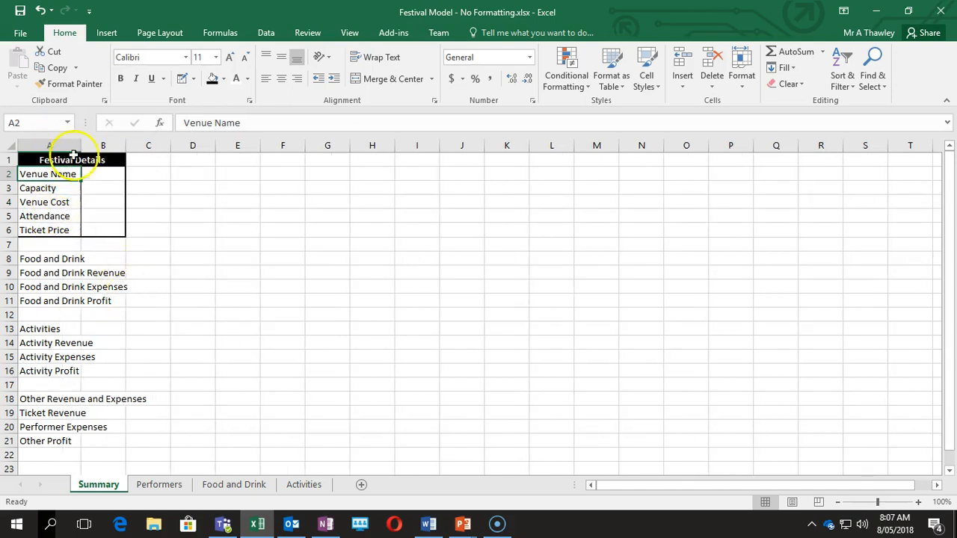
double_click(80, 142)
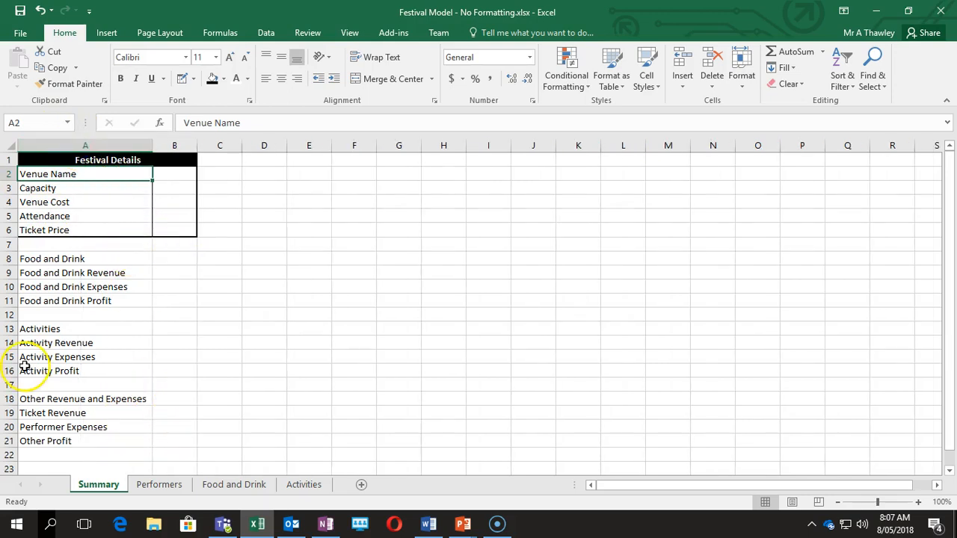
Narrow column A to fit the labels, then go to the Performers sheet.
left_click(84, 259)
left_click(62, 314)
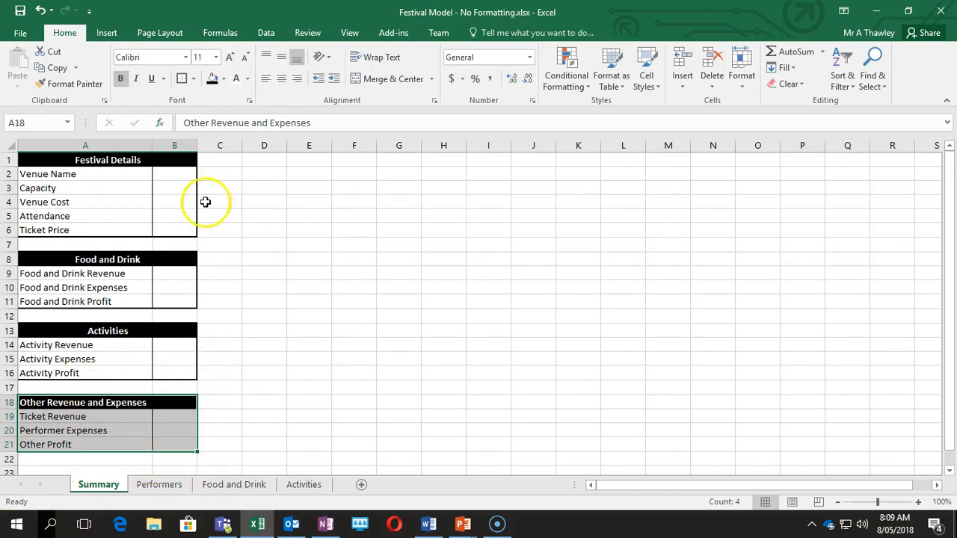
left_click(77, 417)
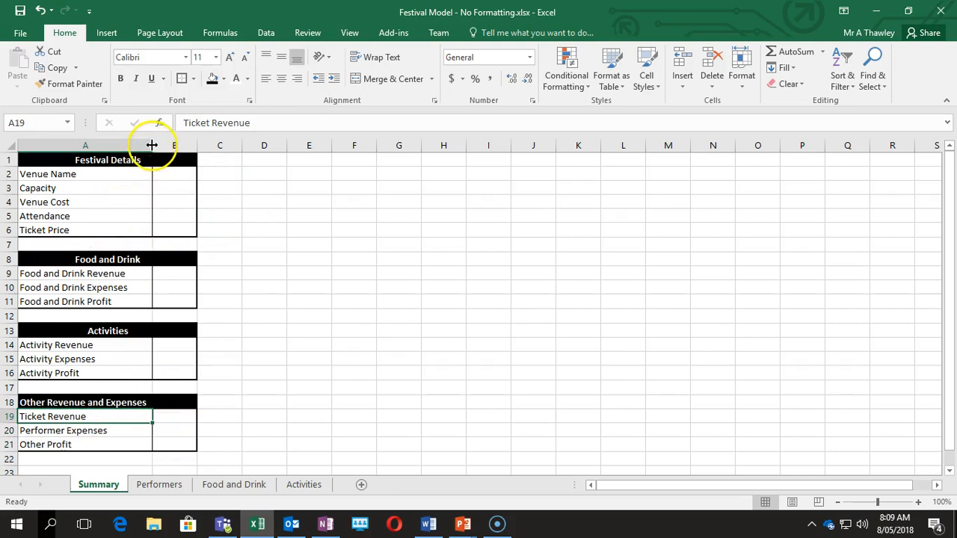
left_click_drag(154, 144, 132, 142)
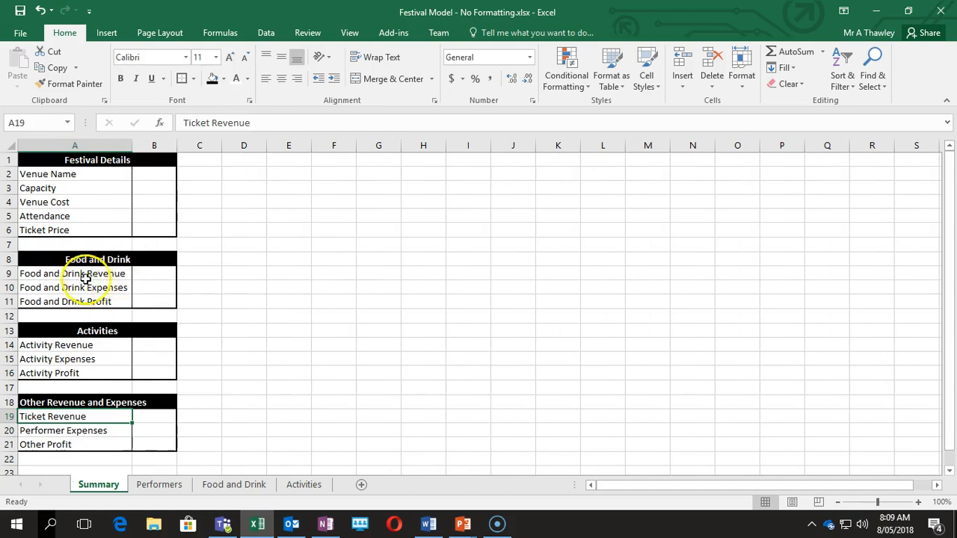
left_click(159, 484)
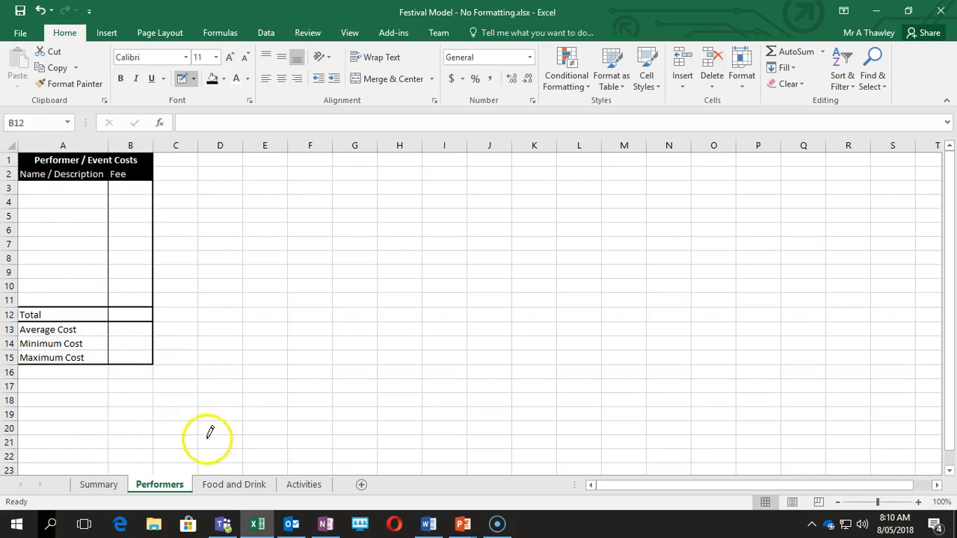
On Food and Drink, merge A1:H1 into a black title bar with white text.
left_click(220, 487)
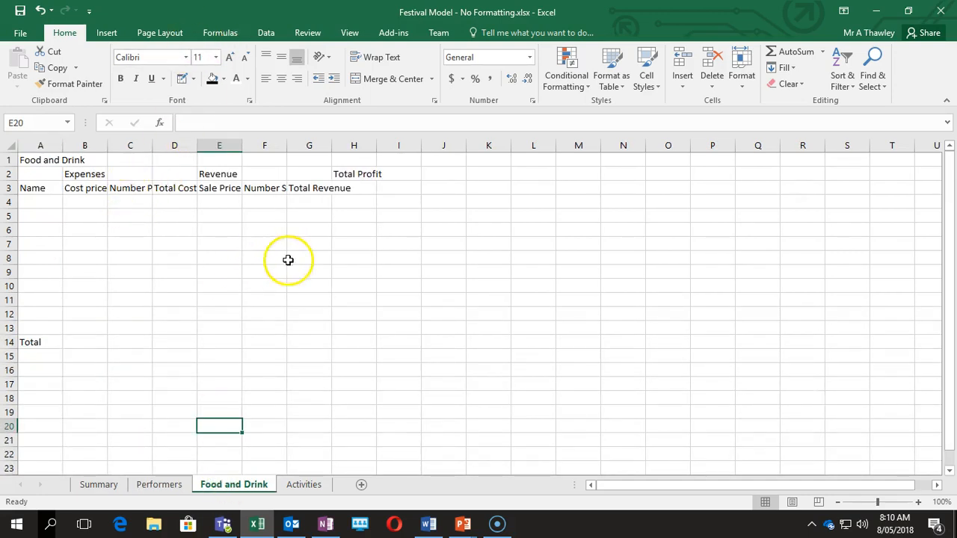
left_click_drag(35, 161, 356, 165)
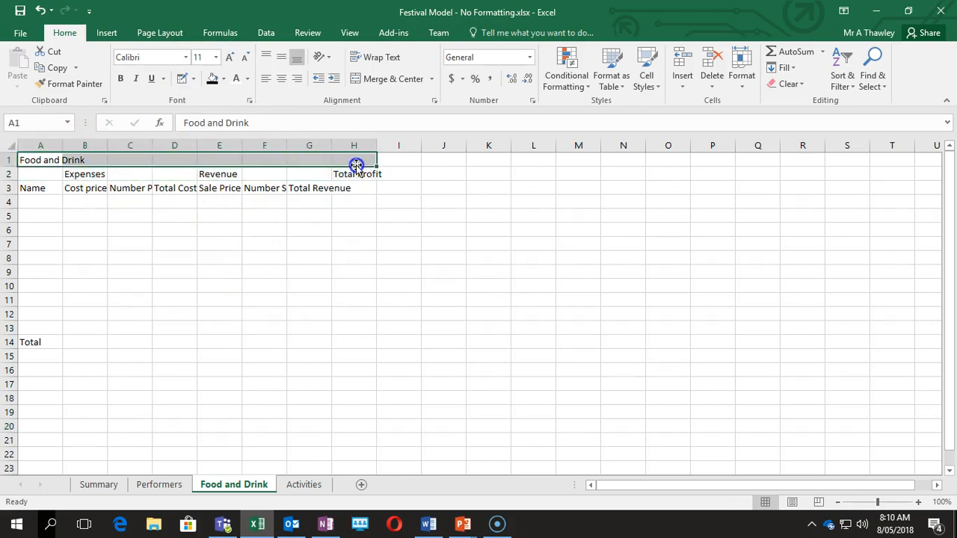
left_click(383, 78)
left_click(212, 79)
left_click(239, 79)
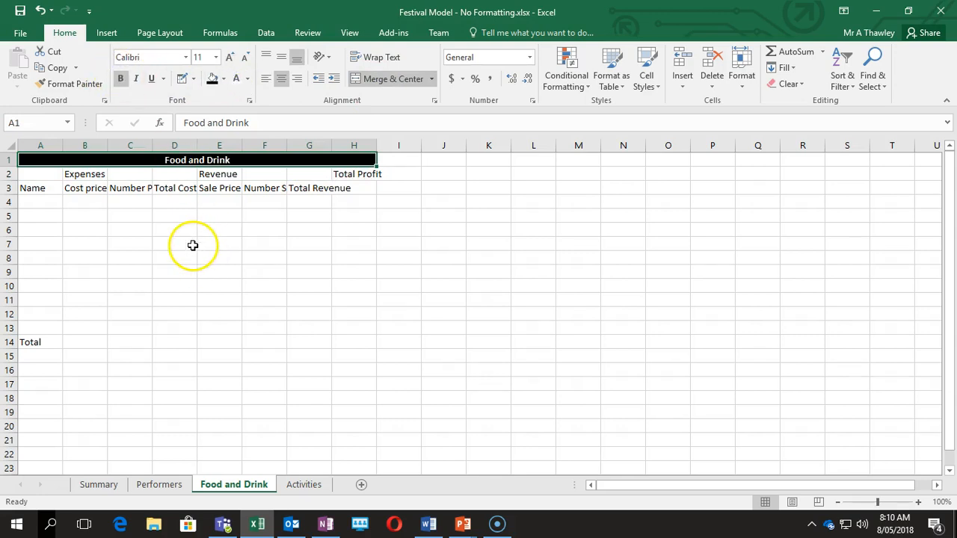
Review the row 2 and row 3 headings, undoing a trial column B width change.
left_click_drag(75, 175, 233, 180)
left_click(335, 180)
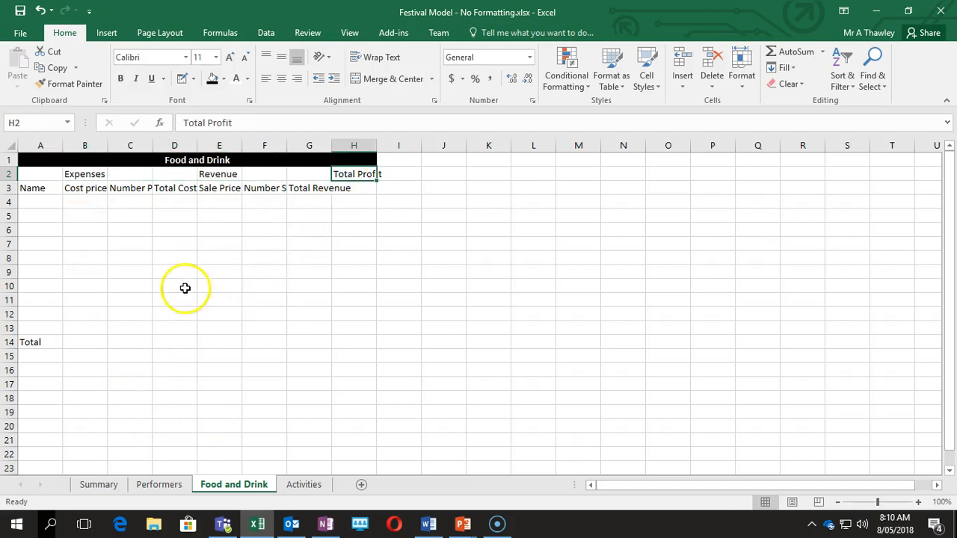
left_click(32, 187)
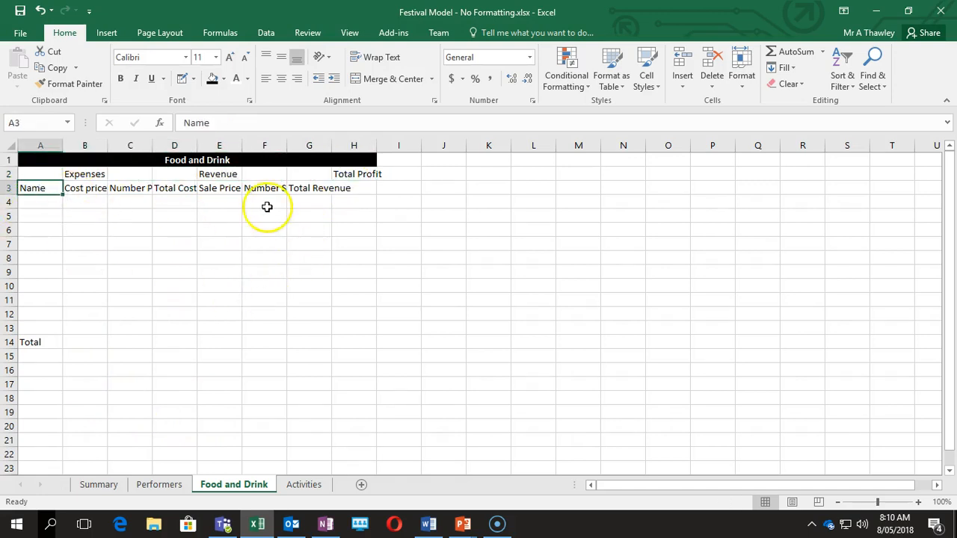
left_click(78, 188)
mouse_move(108, 145)
left_mouse_down()
mouse_move(141, 151)
mouse_move(115, 143)
left_mouse_up()
key("ctrl+z")
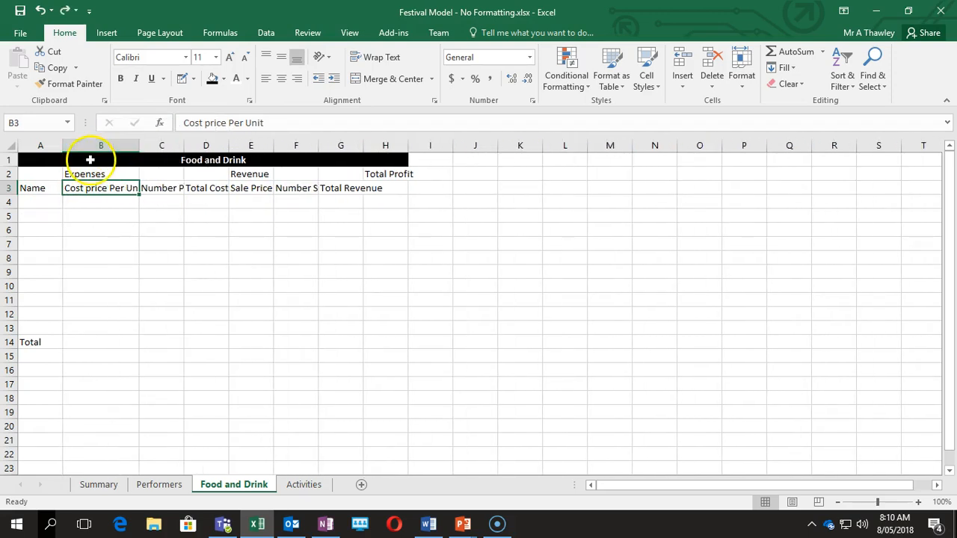
key("ctrl+z")
Turn on wrap text for the row 3 headers through Format Cells alignment.
left_click(7, 187)
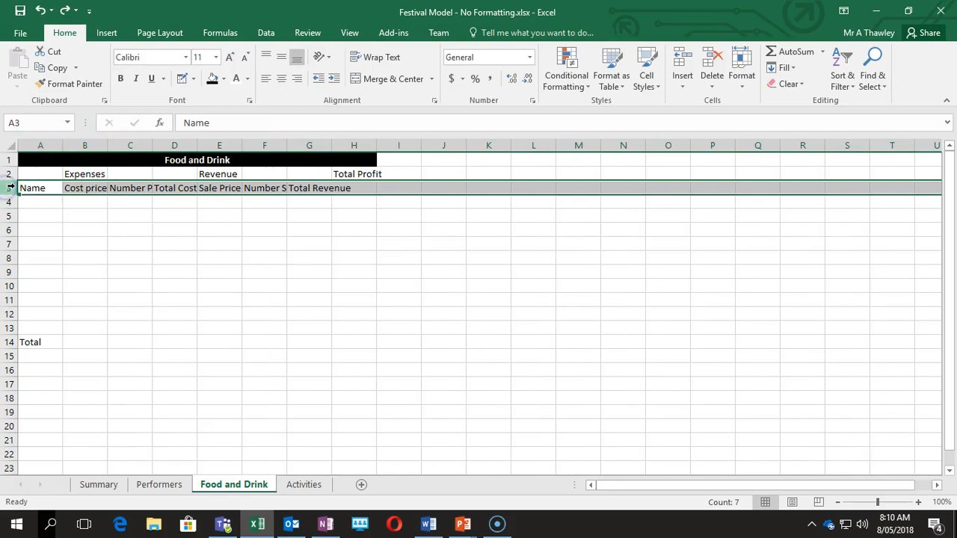
right_click(9, 187)
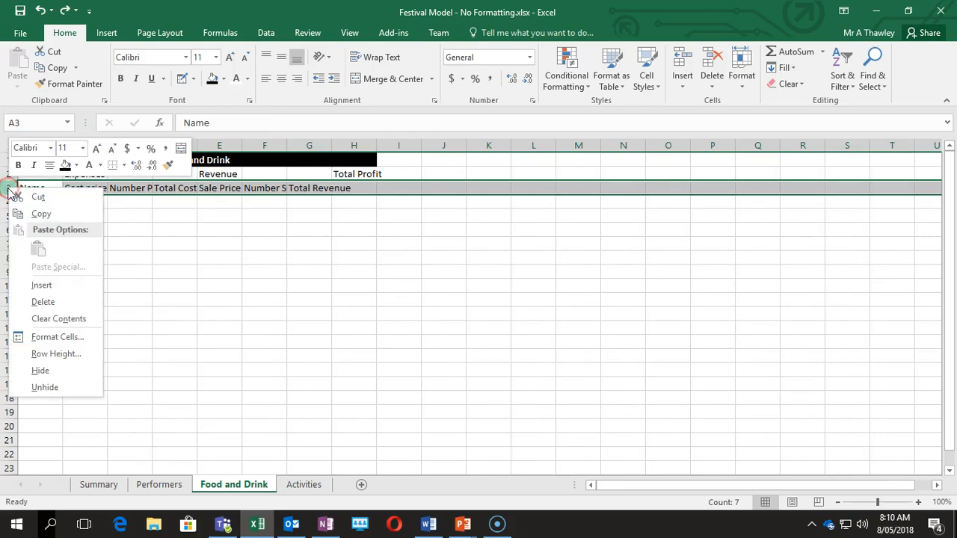
left_click(62, 340)
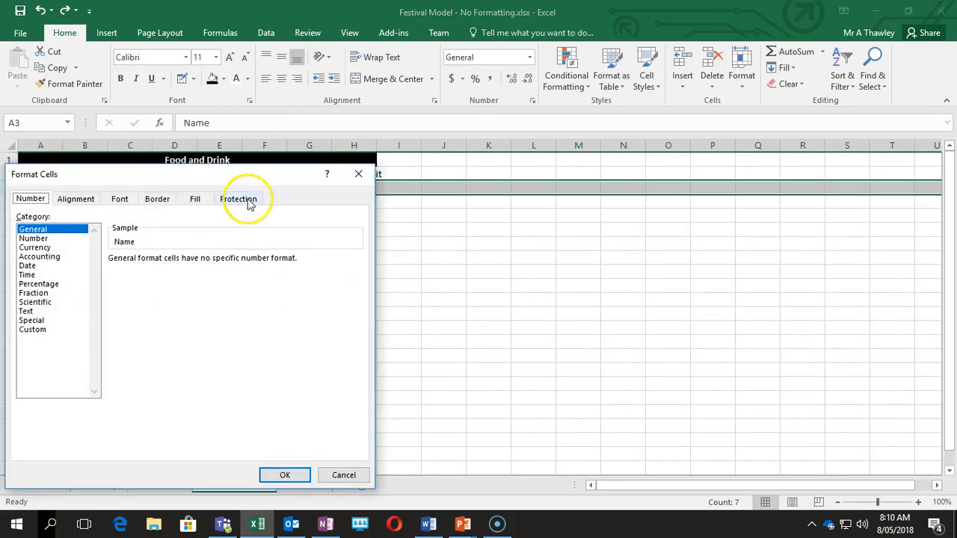
left_click_drag(184, 172, 237, 124)
left_click(156, 149)
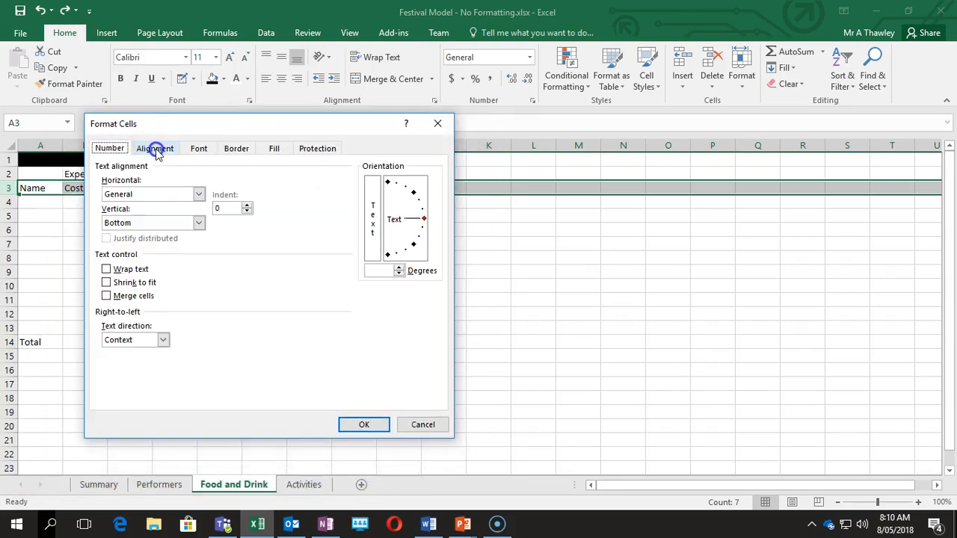
left_click(117, 271)
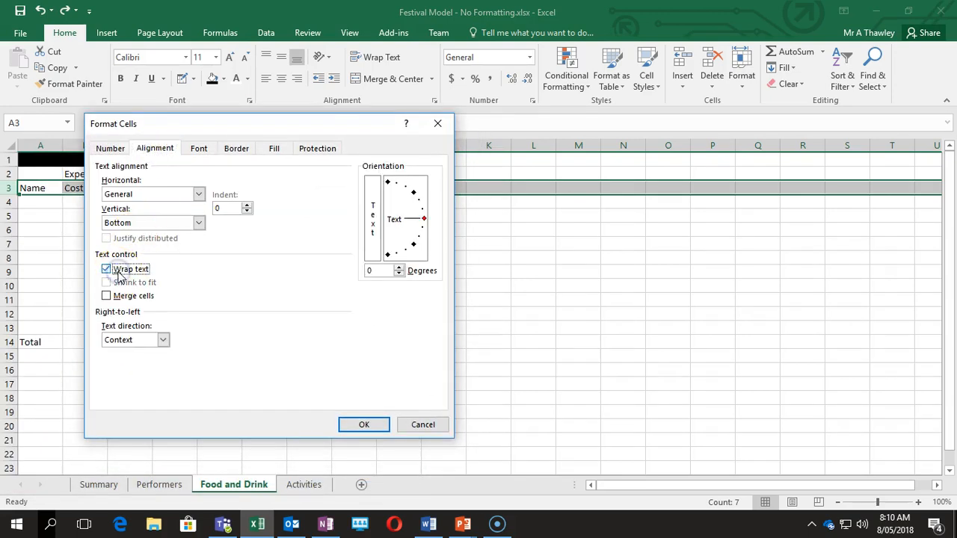
left_click(364, 423)
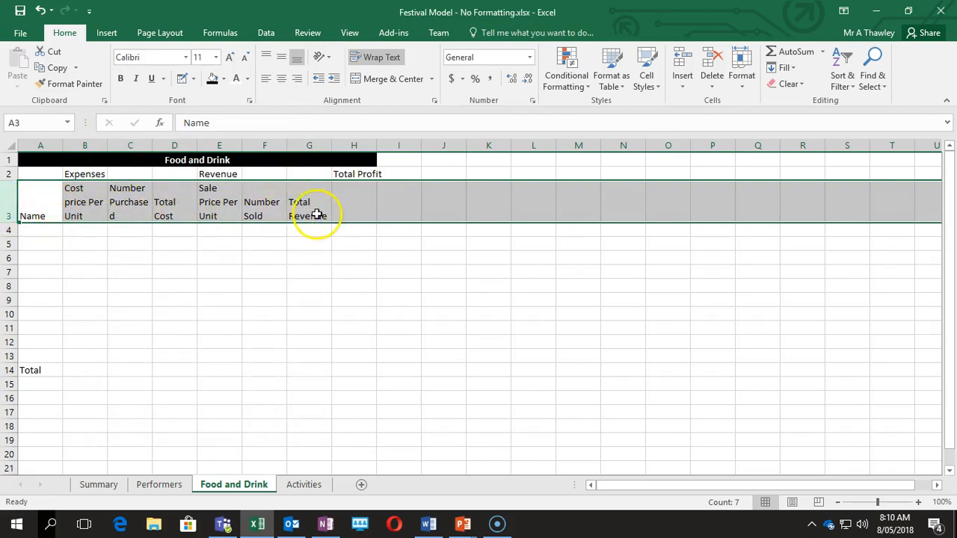
Set the row 3 headers' vertical alignment to Center.
right_click(11, 200)
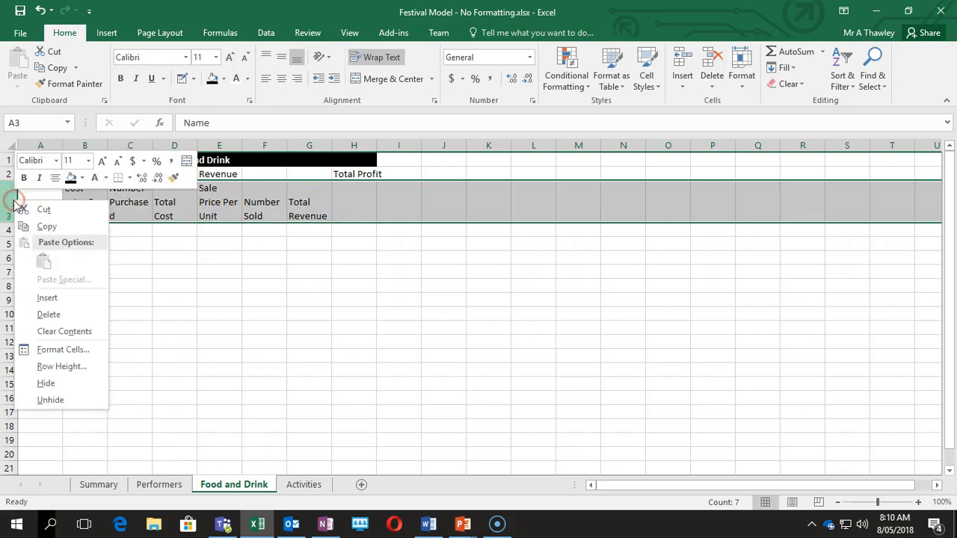
left_click(47, 348)
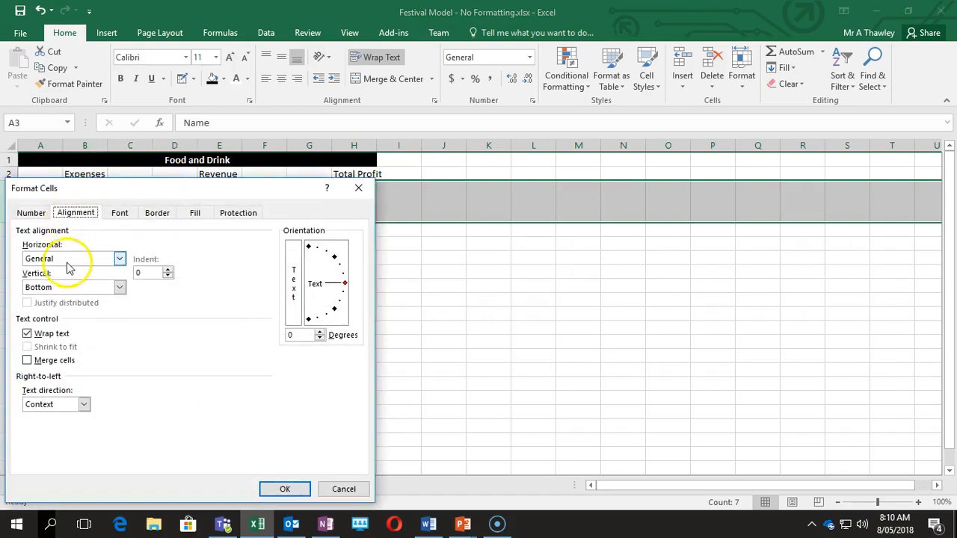
left_click(119, 287)
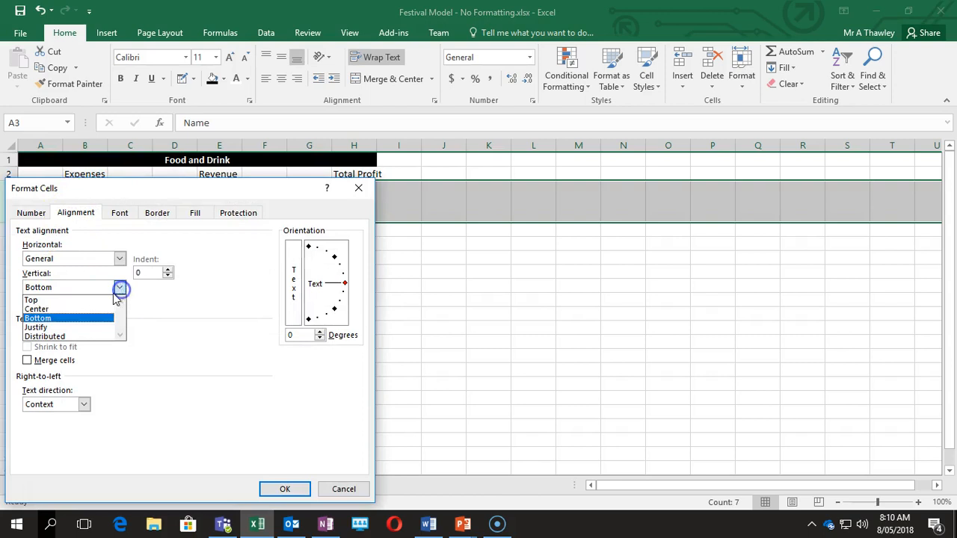
left_click(50, 309)
left_click(285, 489)
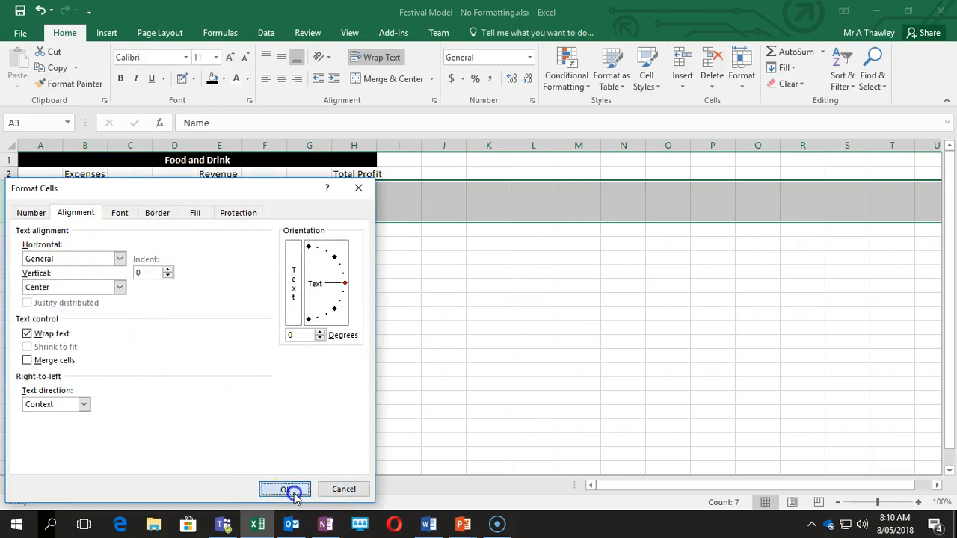
Widen column C for Number Purchased and right-align the headers B3:G3.
left_click(239, 239)
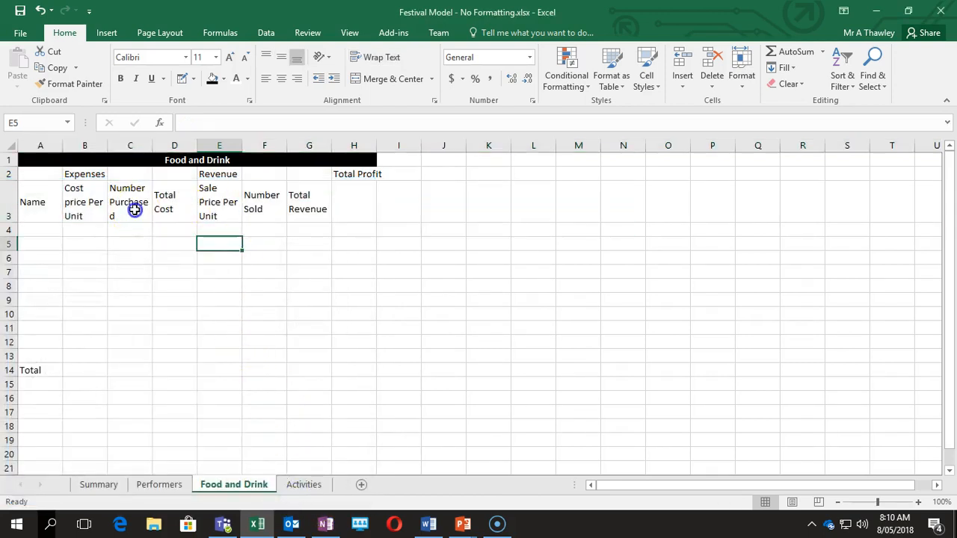
left_click(134, 207)
left_click_drag(153, 145, 160, 147)
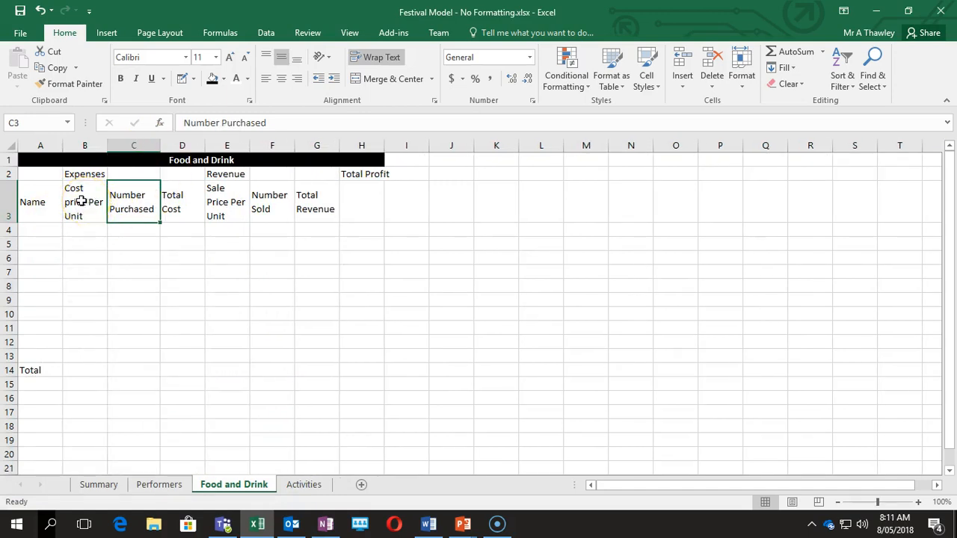
left_click_drag(79, 205, 305, 208)
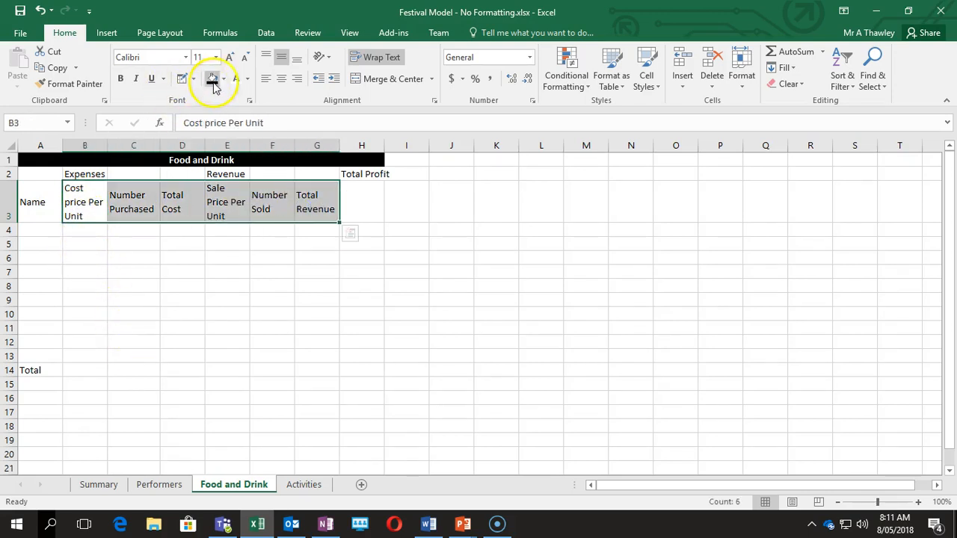
left_click(297, 79)
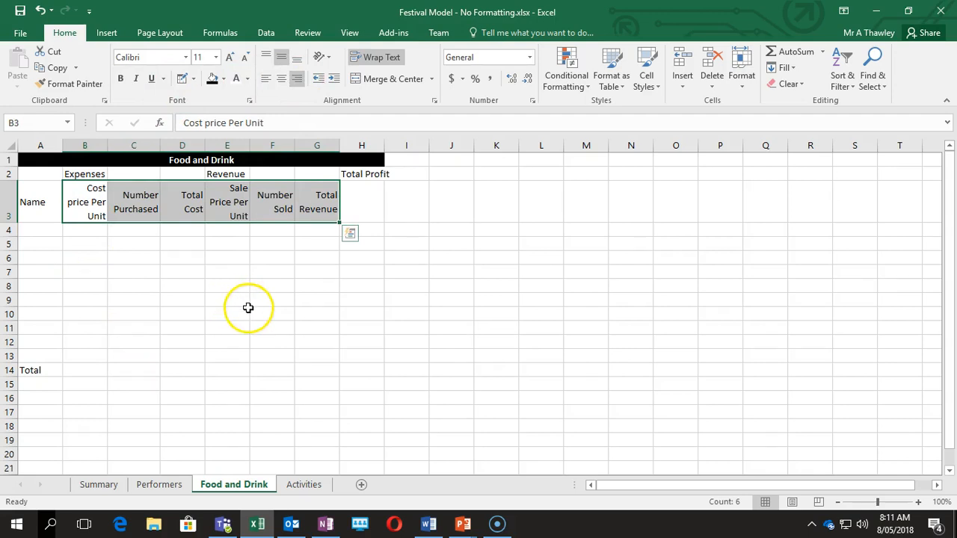
left_click(78, 269)
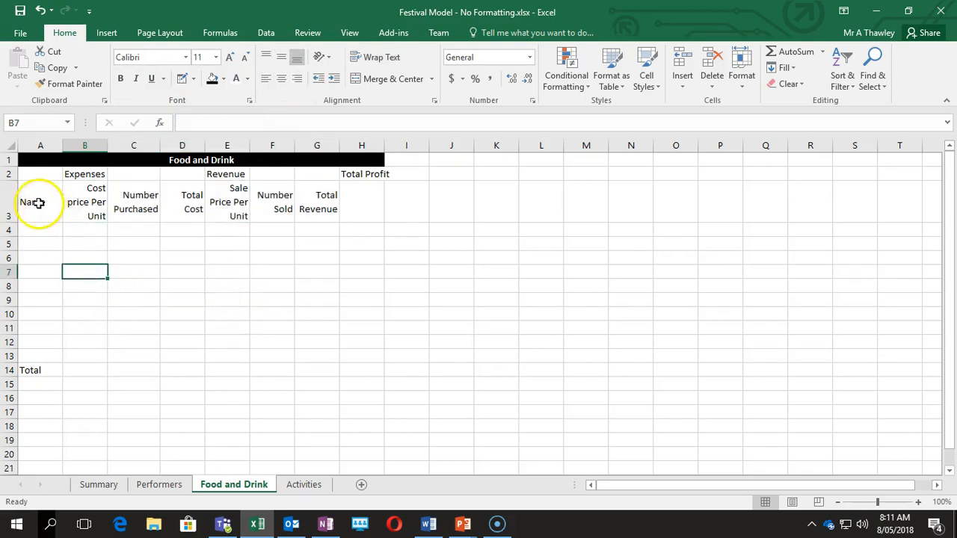
Merge and centre Expenses over B2:D2 and Revenue over E2:G2, and autofit column H for Total Profit.
left_click_drag(85, 174, 312, 173)
left_click(367, 79)
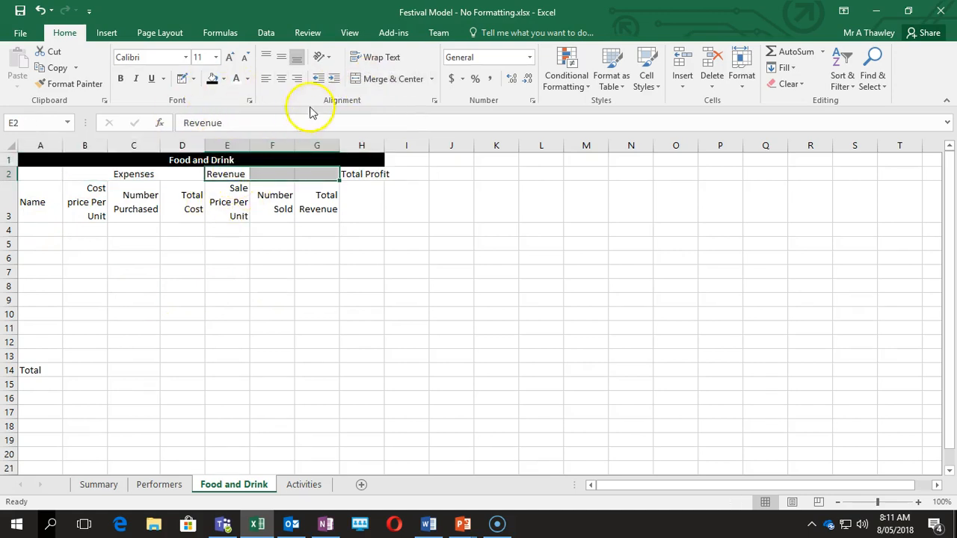
left_click(392, 81)
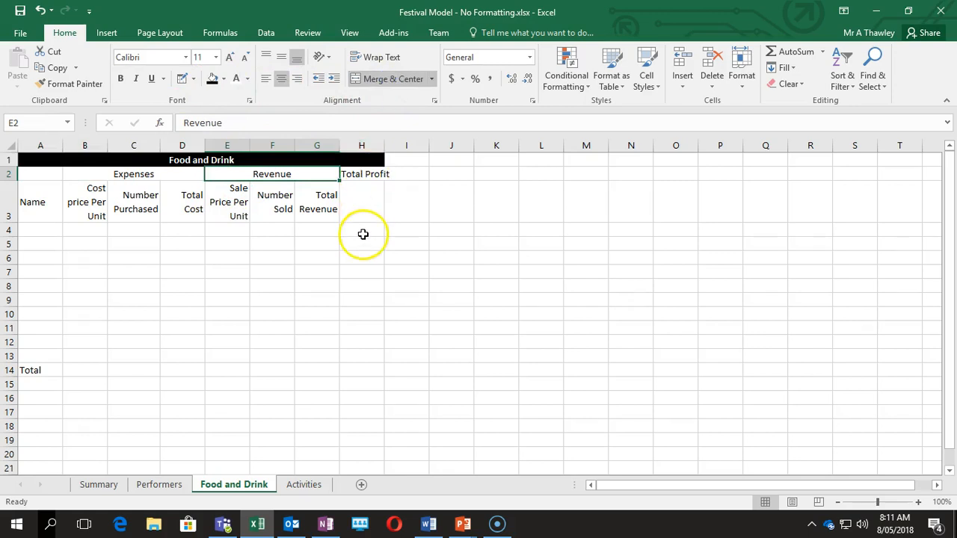
left_click(360, 175)
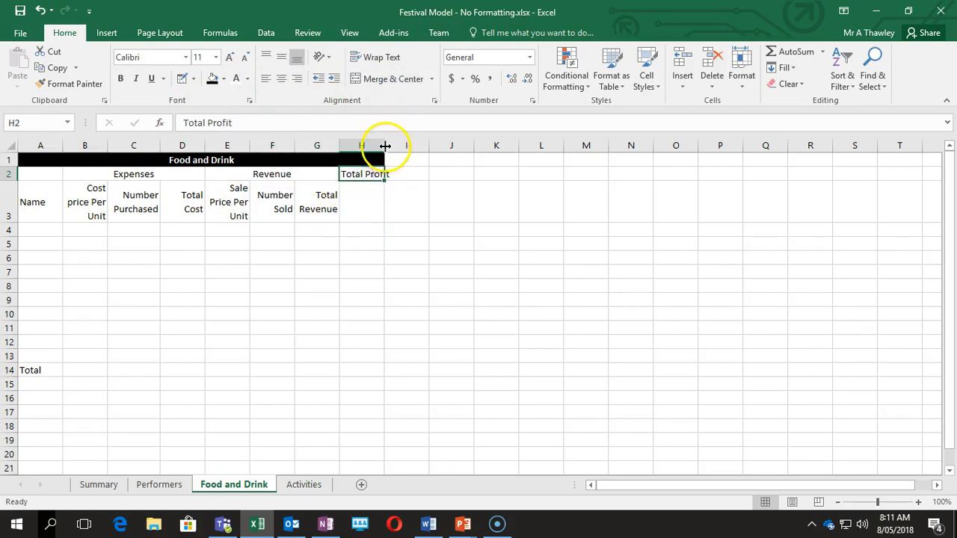
double_click(385, 146)
left_click(386, 145)
left_click(354, 201)
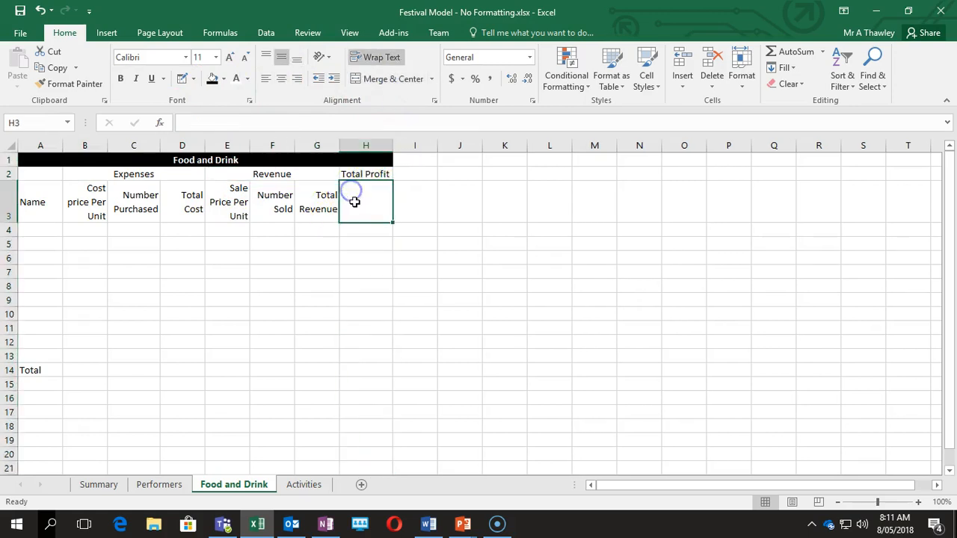
left_click(226, 314)
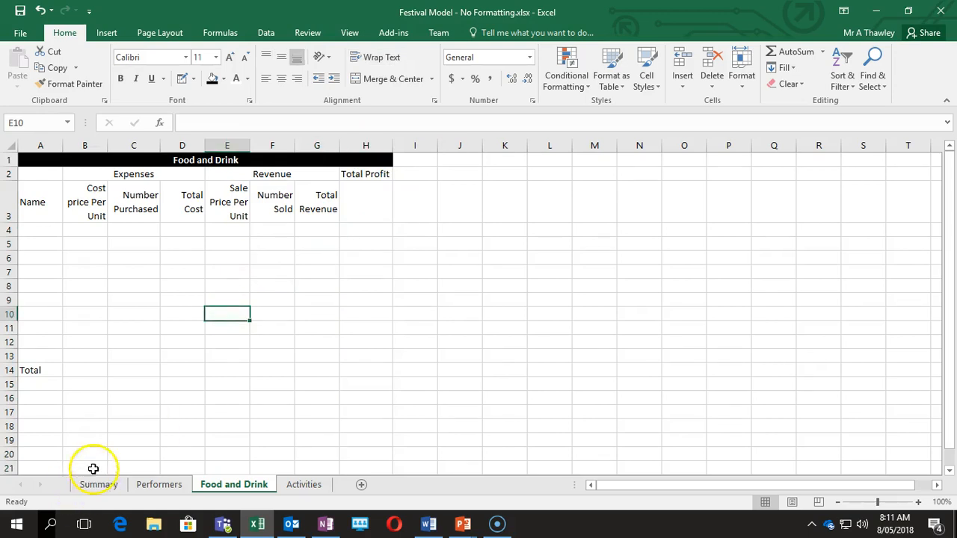
left_click_drag(32, 158, 182, 360)
Put thick outside borders around the whole table and the Expenses block B2:D13.
left_click(195, 79)
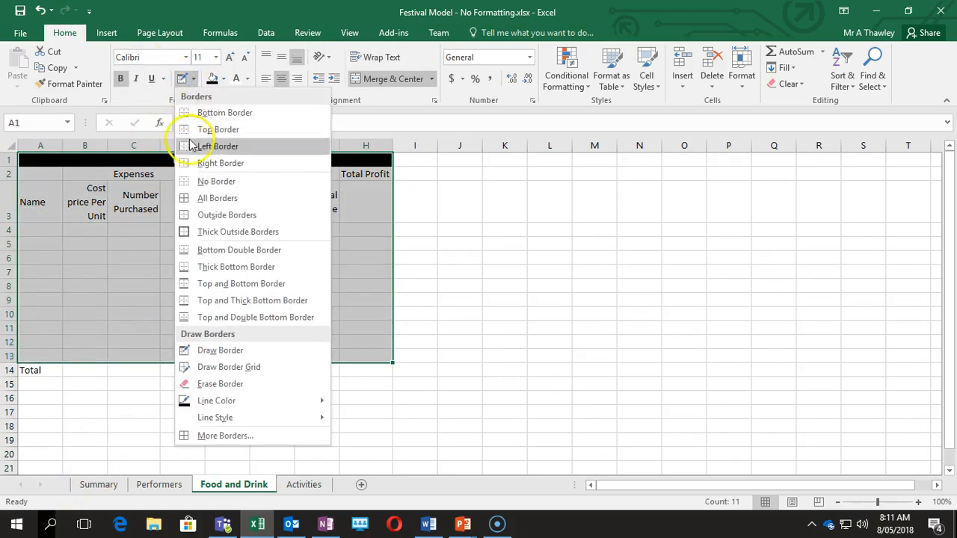
left_click(217, 233)
left_click_drag(120, 178, 119, 354)
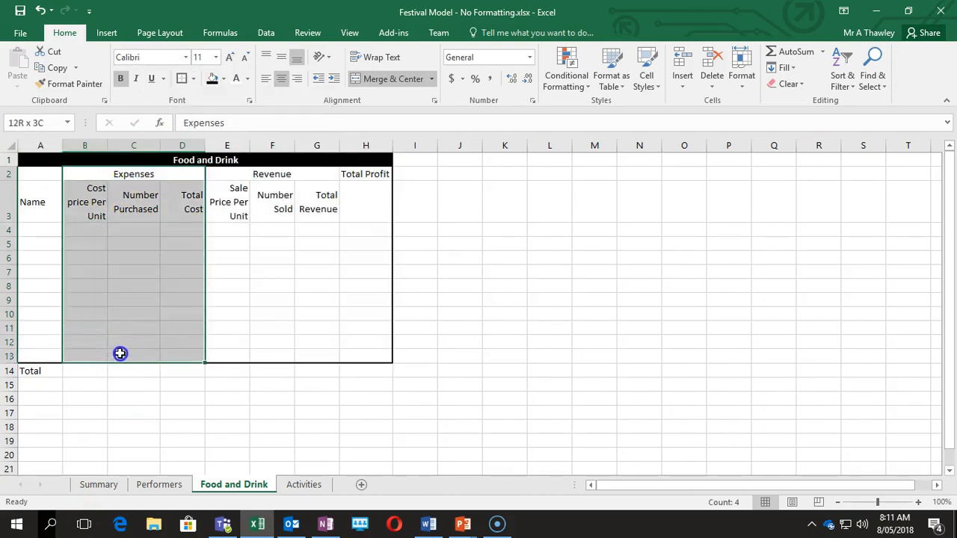
left_click(182, 79)
Undo an accidental black fill and give the Revenue block E2:G13 a thick outside border.
left_click_drag(253, 173, 281, 360)
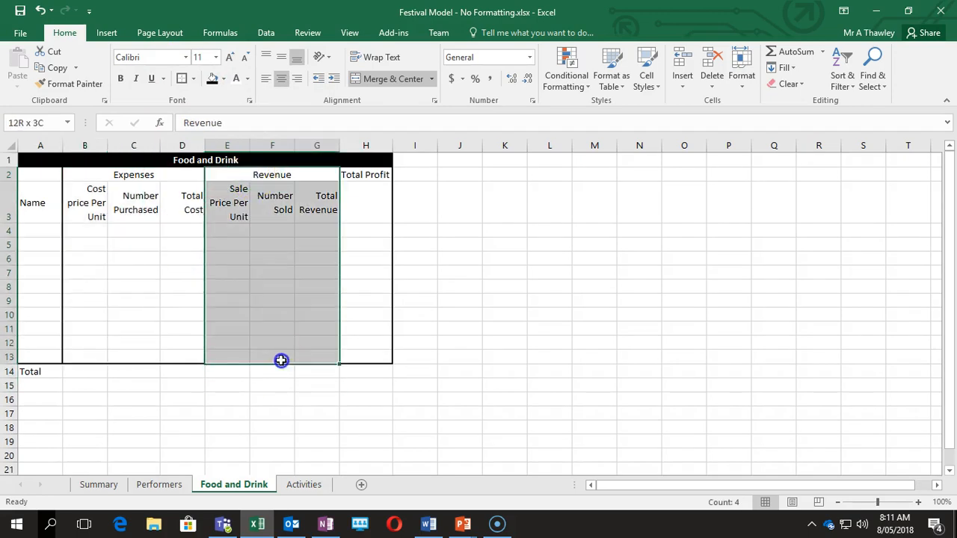
left_click(212, 79)
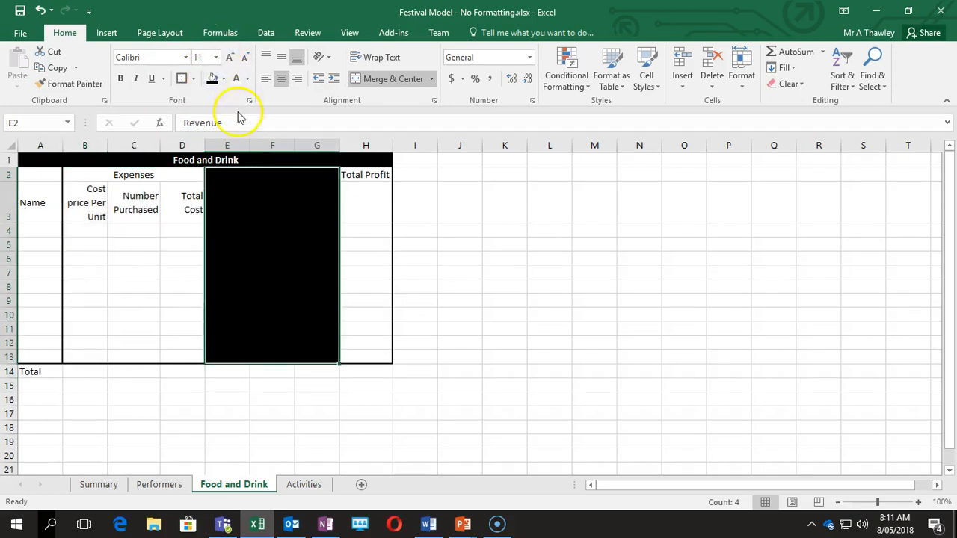
left_click(229, 208)
left_click(139, 260)
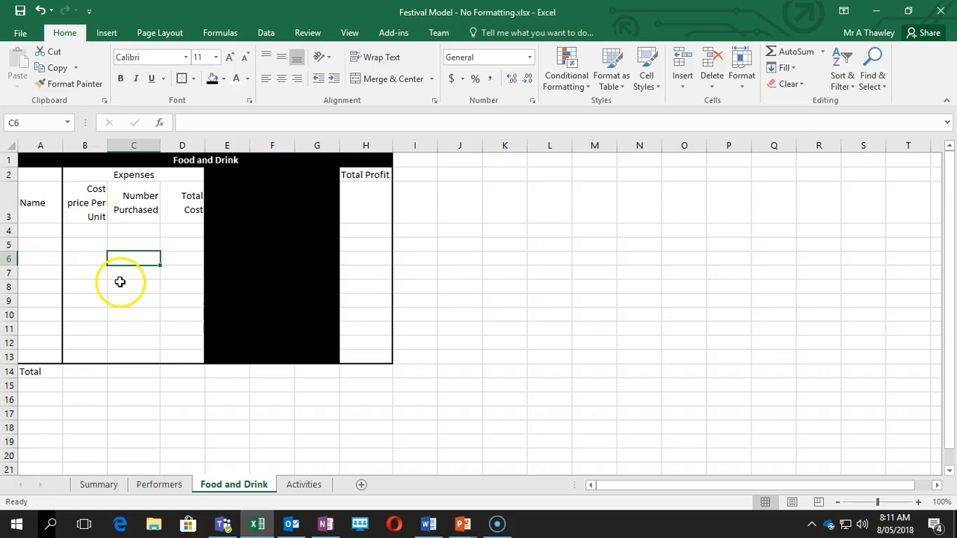
left_click(122, 290)
left_click(189, 193)
key("ctrl+z")
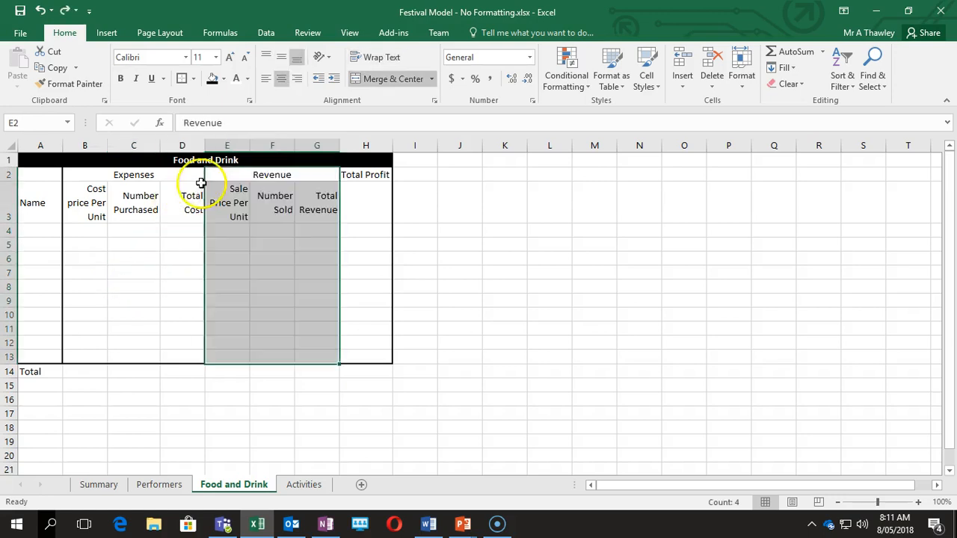
left_click(182, 78)
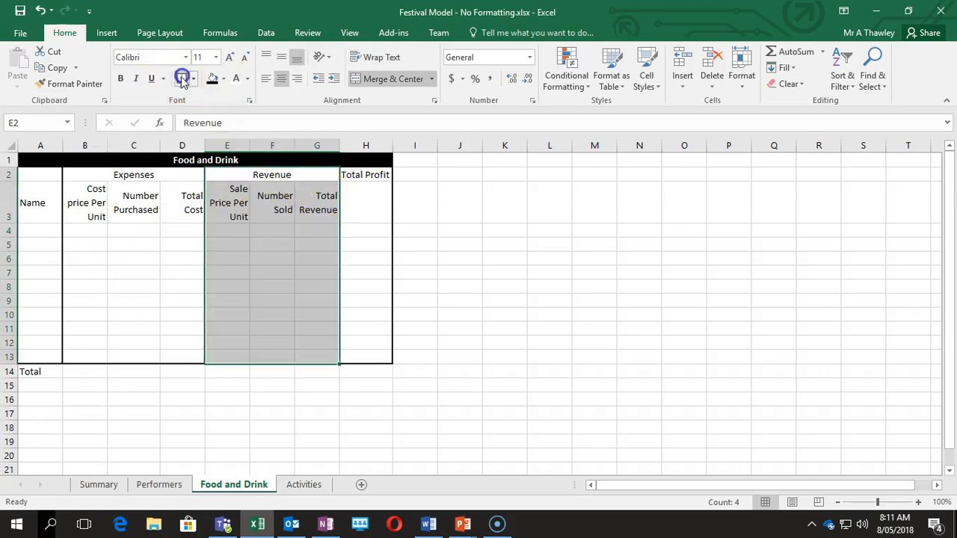
Outline the Total Cost column D3:D13 and Total Revenue column G3:G13 with thick borders.
left_click(133, 202)
left_click(180, 175)
left_click_drag(183, 193, 195, 353)
left_click(183, 79)
left_click_drag(306, 203, 319, 351)
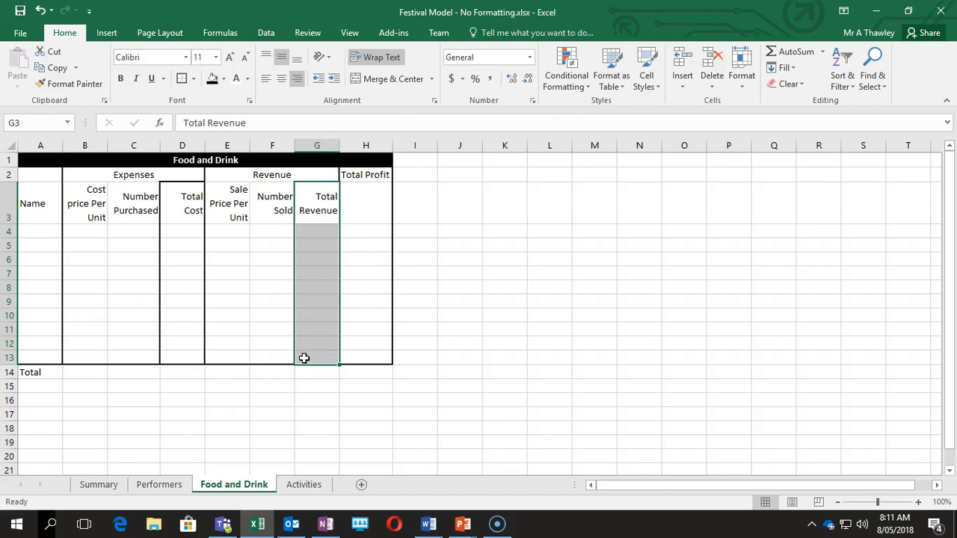
left_click(182, 78)
Box the heading row, Total Profit heading H2:H3 and the D14, G14 and H14 totals.
left_click_drag(52, 207, 305, 203)
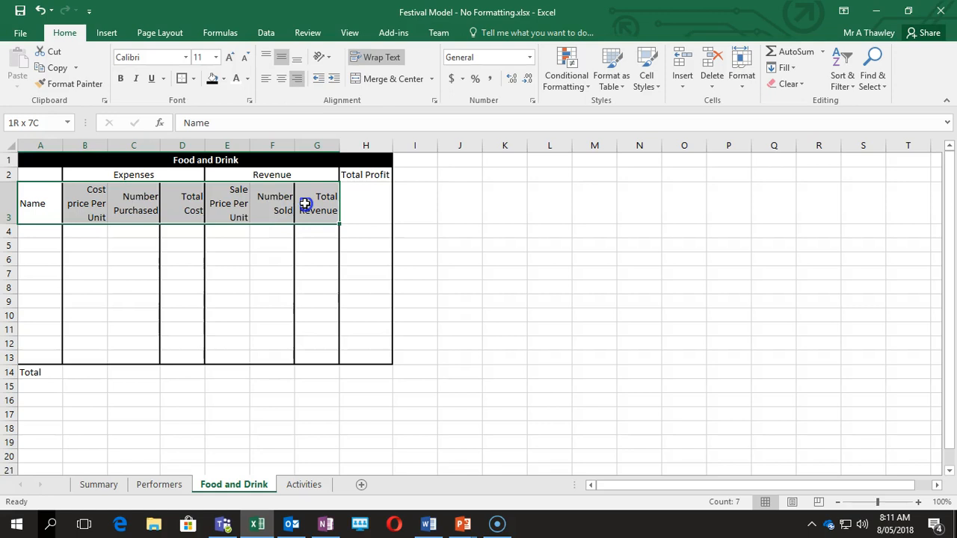
left_click_drag(364, 173, 367, 216)
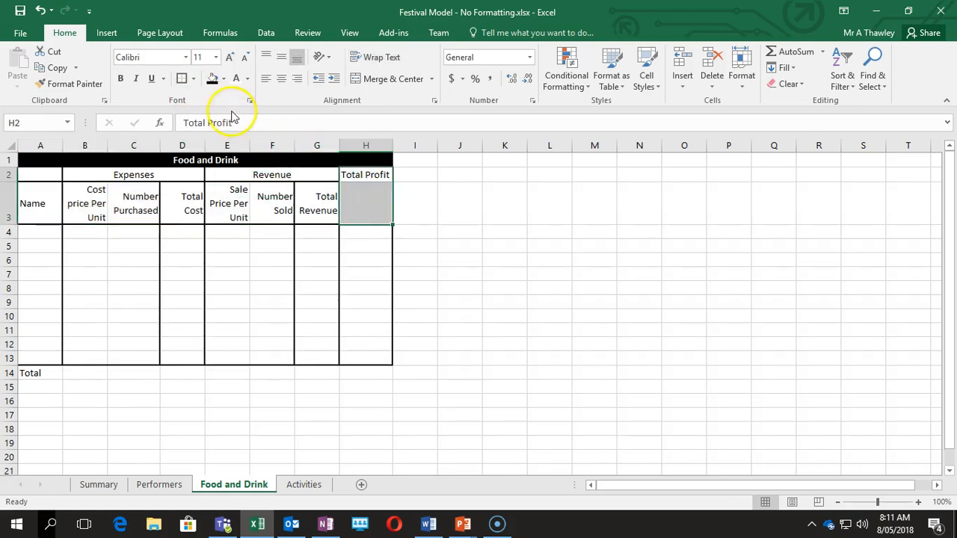
left_click(345, 298)
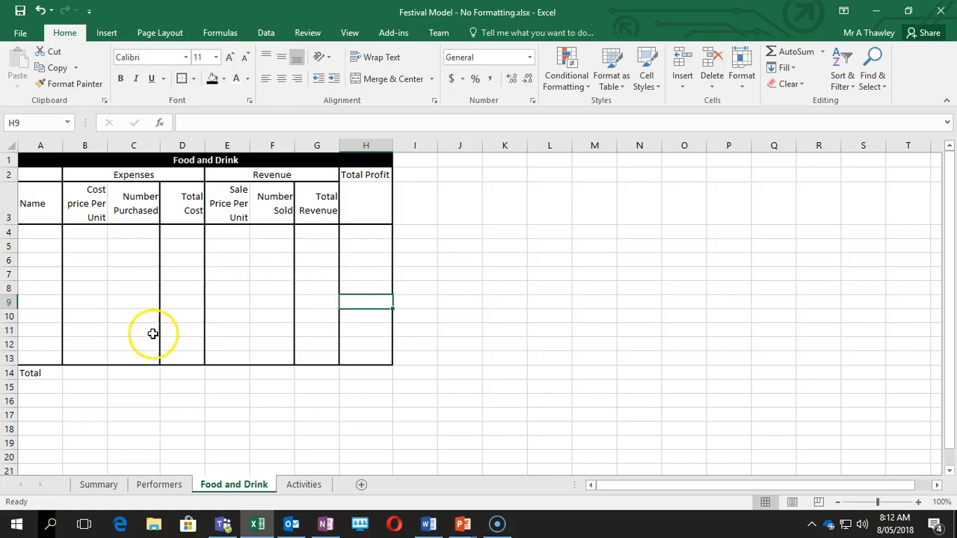
left_click(373, 385)
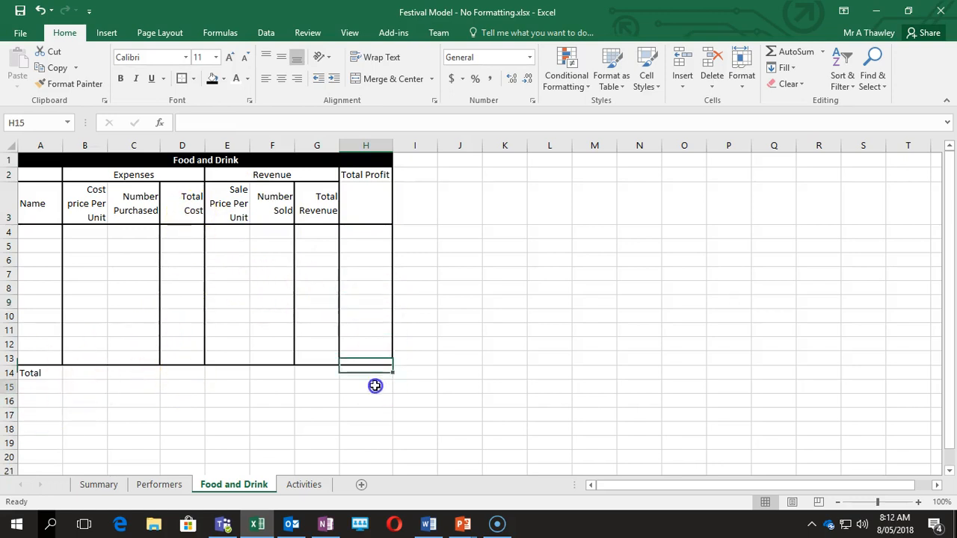
left_click(180, 374)
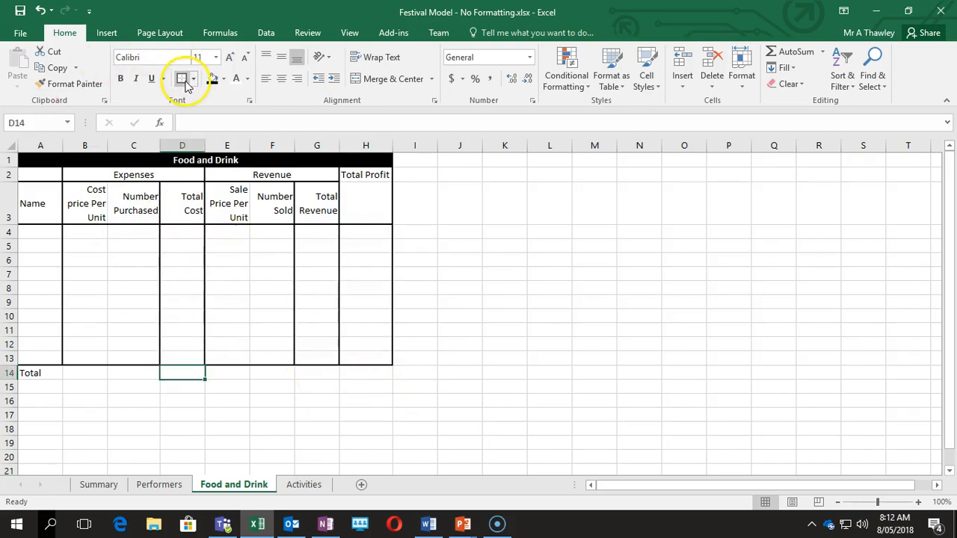
left_click(314, 377)
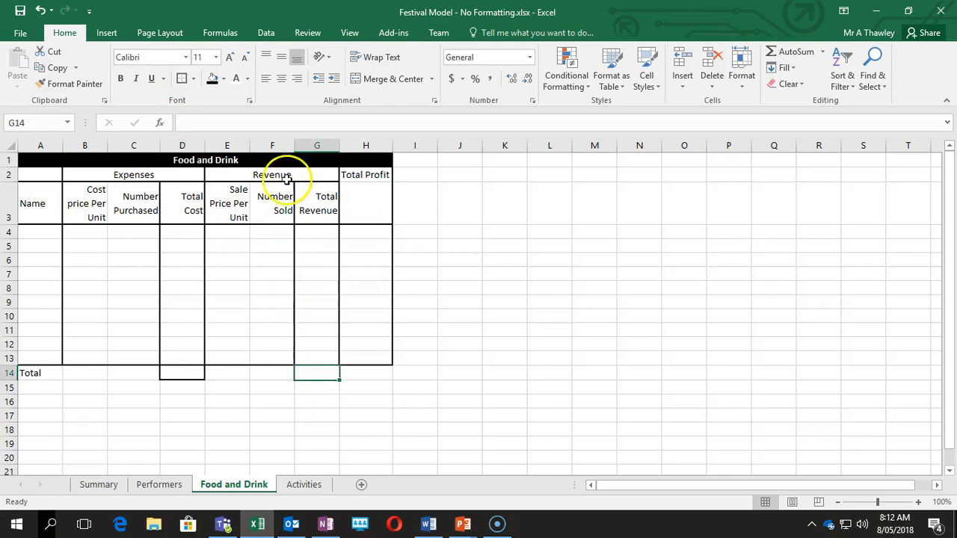
left_click(184, 79)
left_click(374, 373)
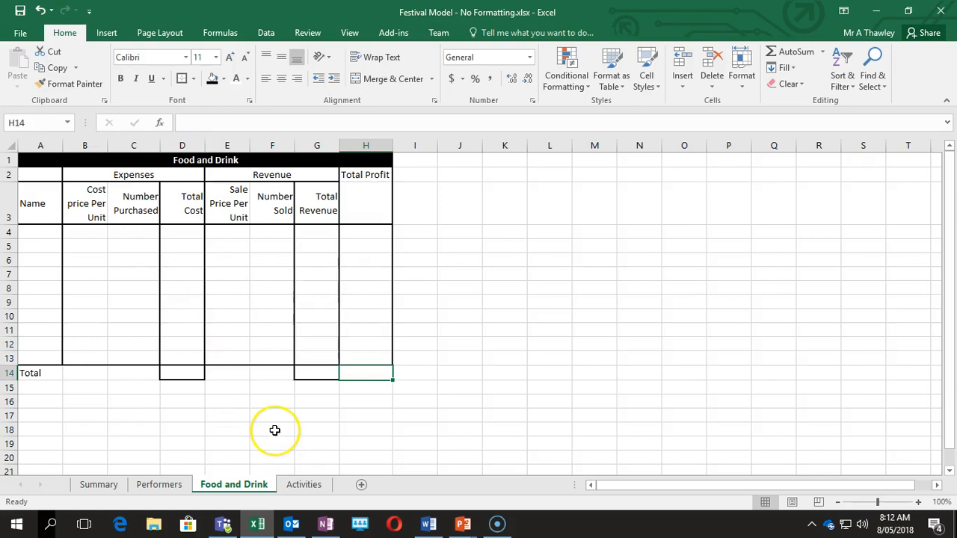
left_click(299, 484)
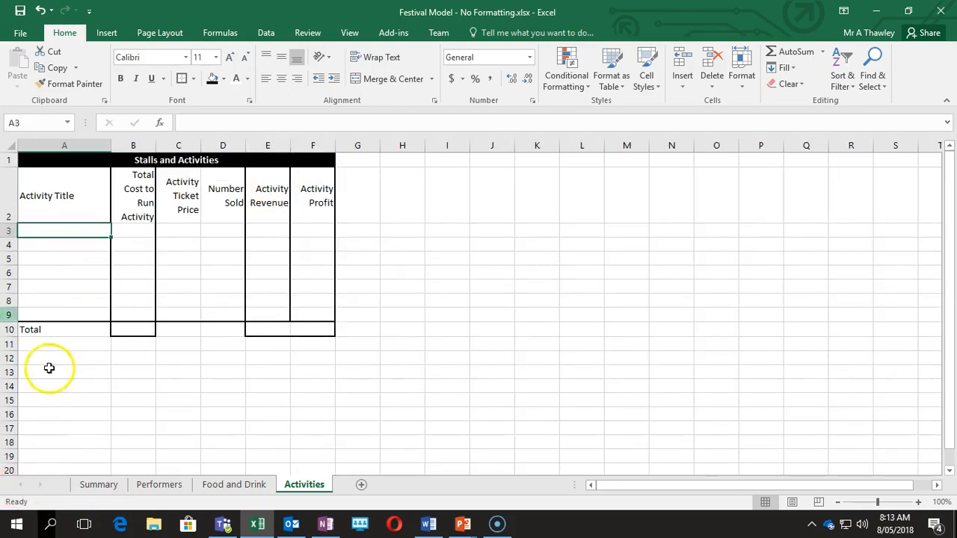
Review the Activities table borders around the E10 total and cells A3:A9.
left_click(273, 329)
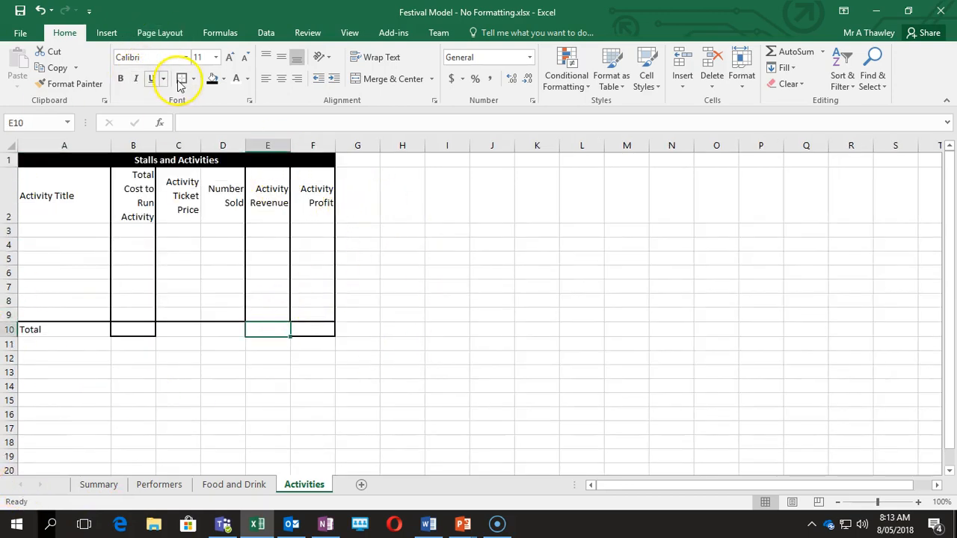
left_click(299, 344)
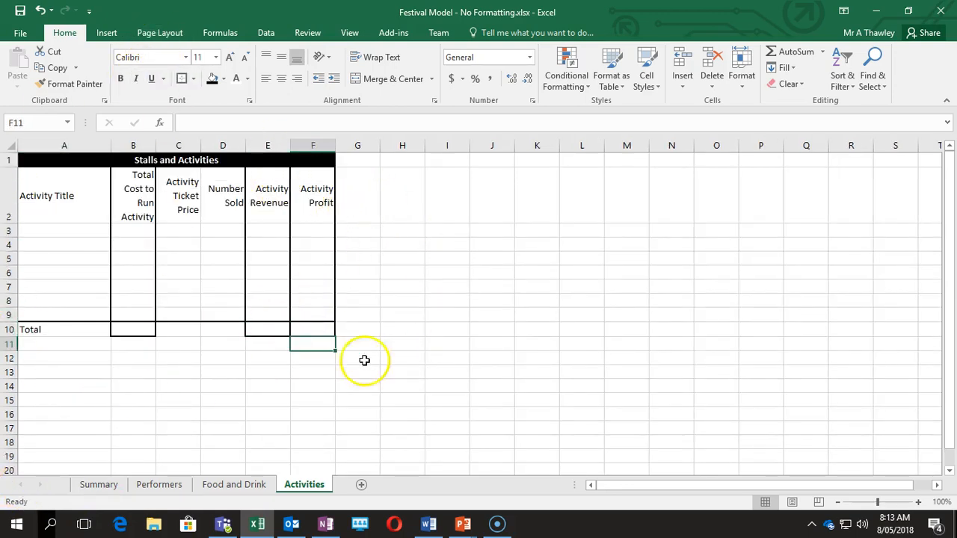
left_click(222, 387)
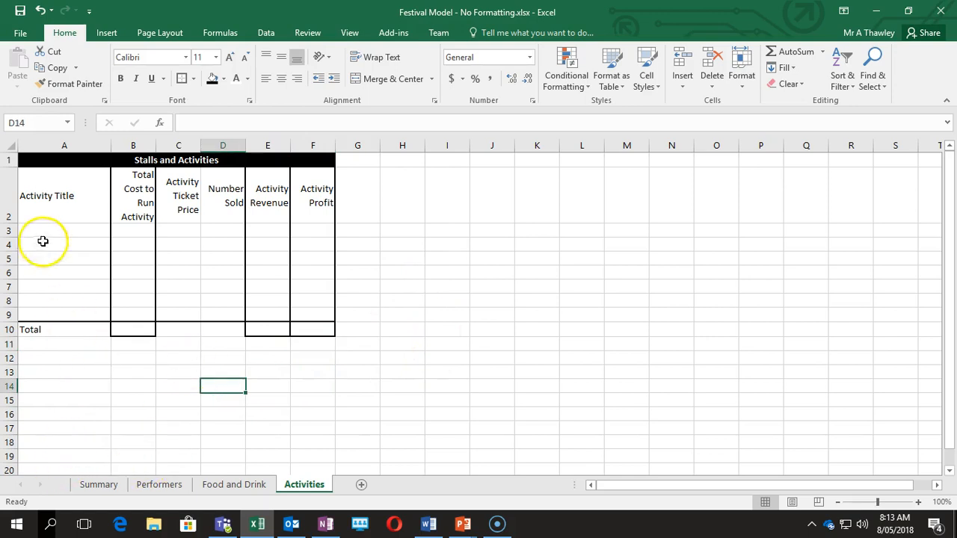
left_click_drag(67, 225, 71, 313)
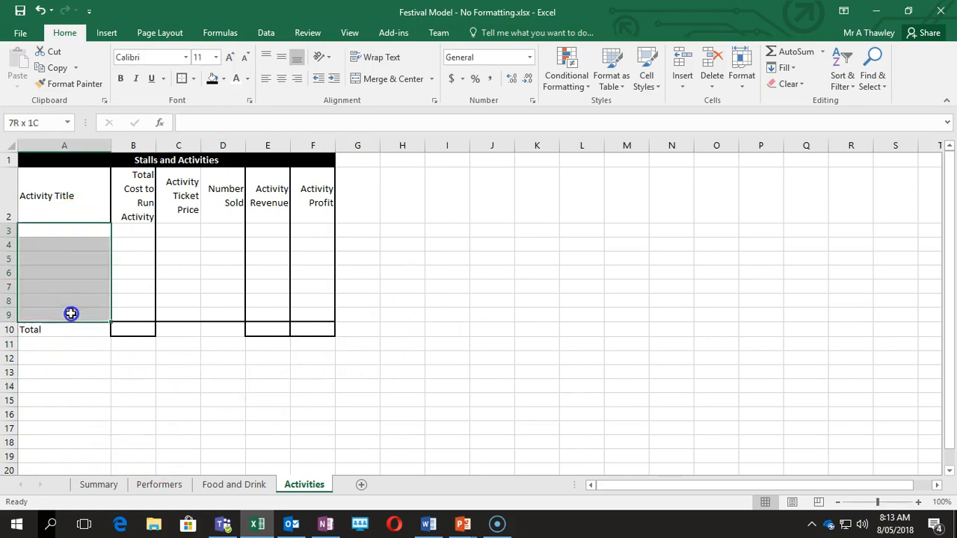
Widen column A on the Food and Drink sheet, then move to the Performers sheet.
left_click(233, 485)
left_click_drag(34, 231, 34, 344)
left_click_drag(62, 145, 144, 149)
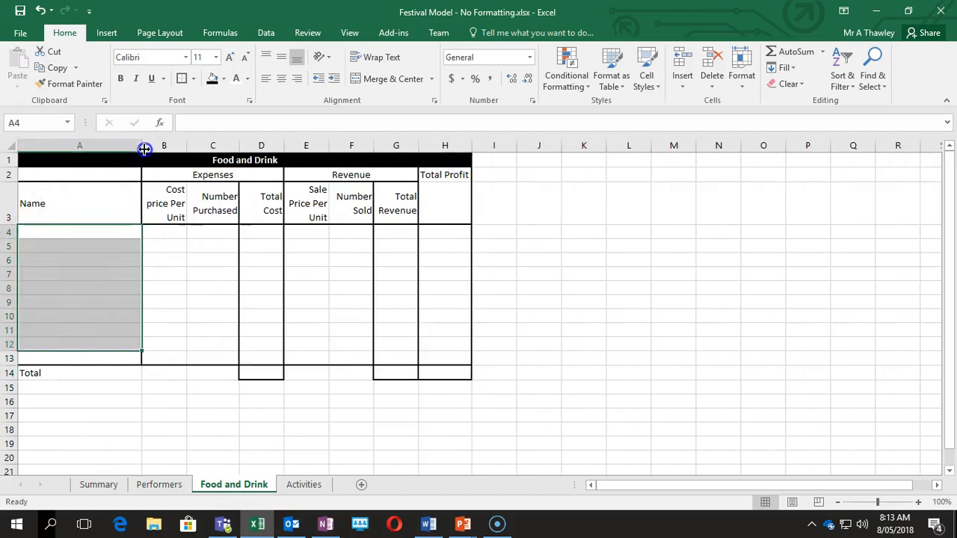
left_click(157, 489)
left_click_drag(70, 190, 67, 293)
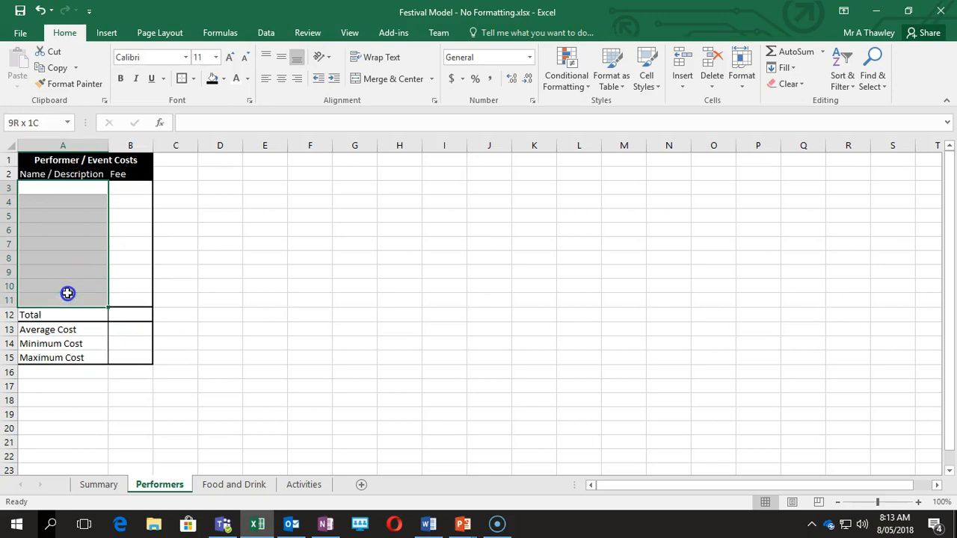
On the Summary sheet, check the bordered value cells B2:B6 and B9:B11.
left_click(95, 486)
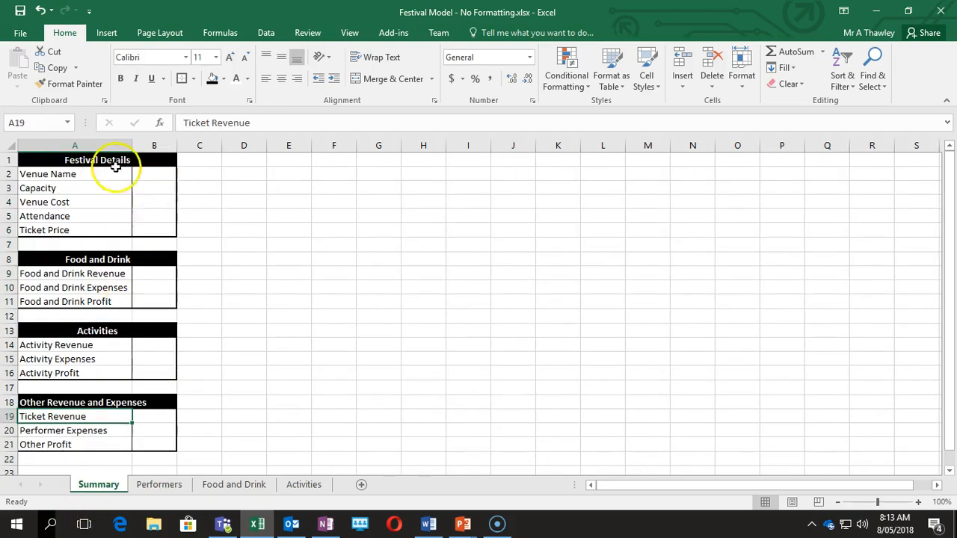
left_click(152, 178)
left_click_drag(152, 179, 156, 205)
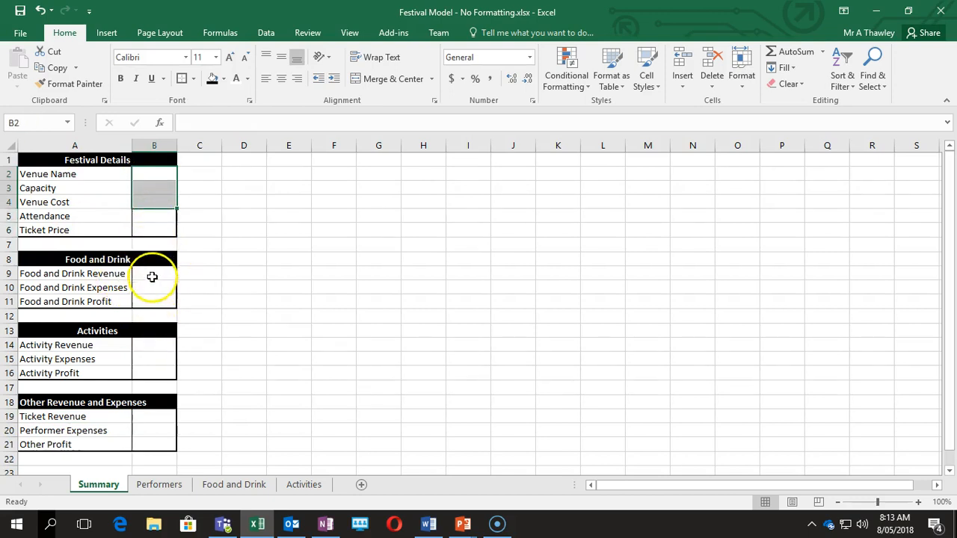
left_click(154, 219)
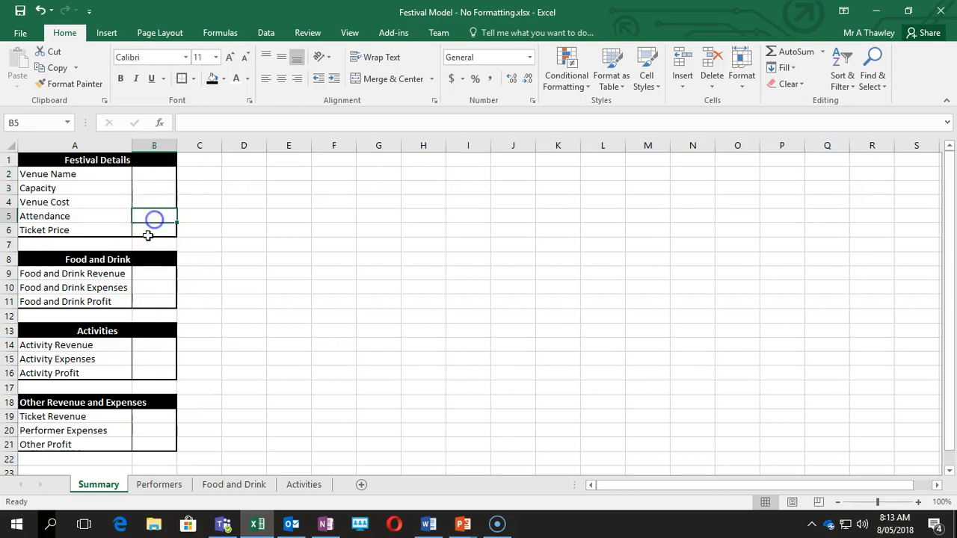
left_click(155, 228)
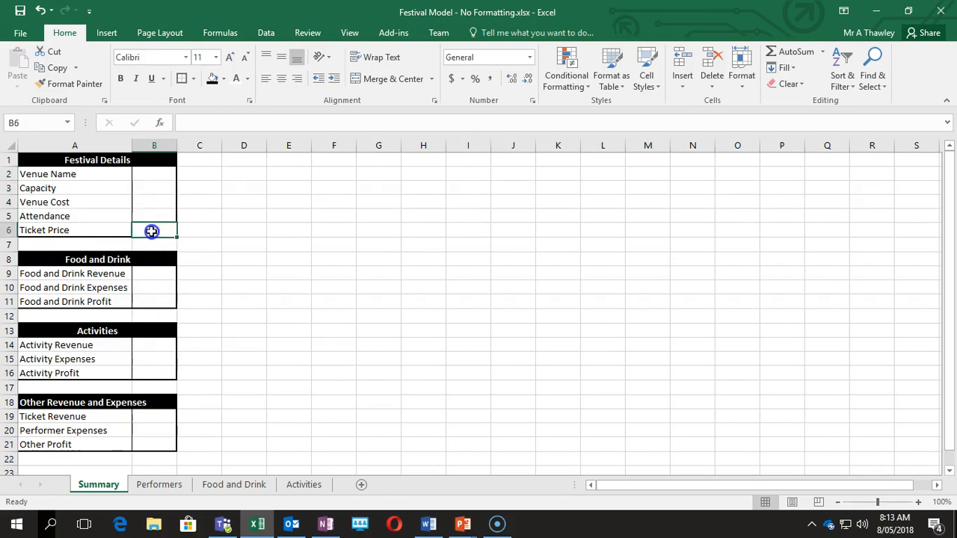
left_click_drag(149, 304, 152, 271)
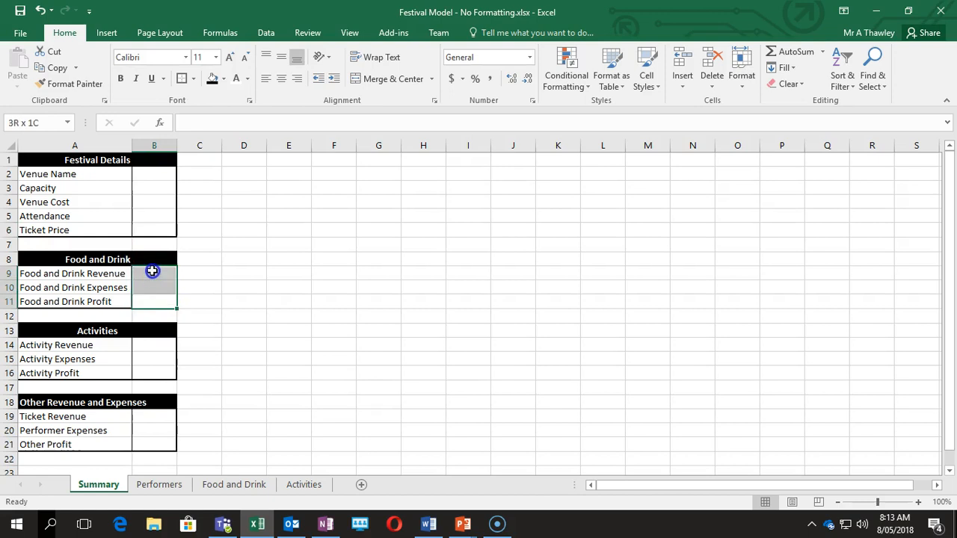